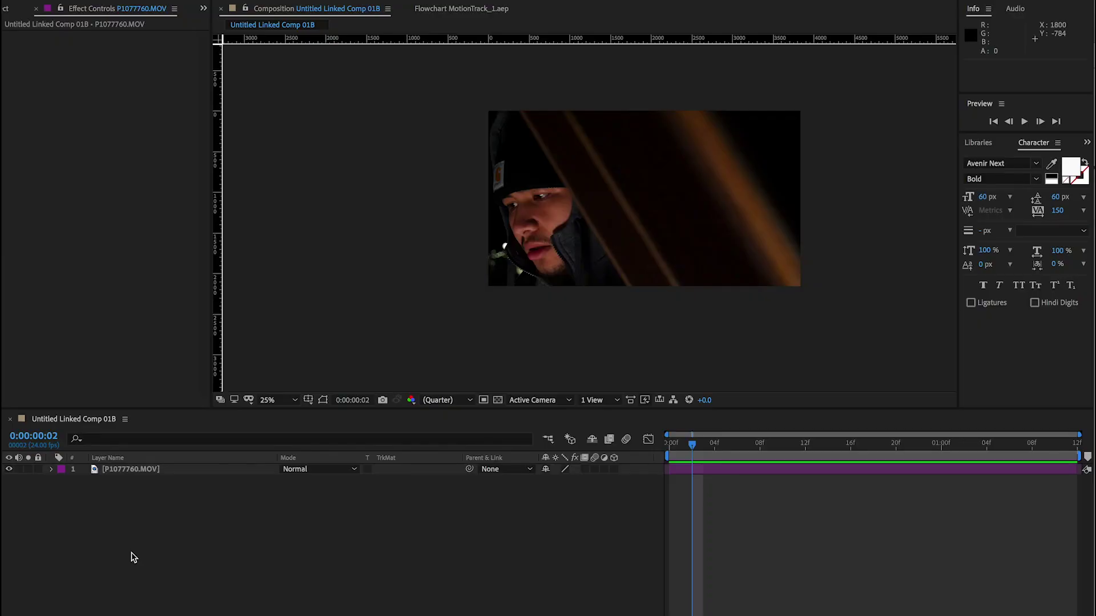
- Run Track Camera on the P1077760.MOV footage layer
click(137, 473)
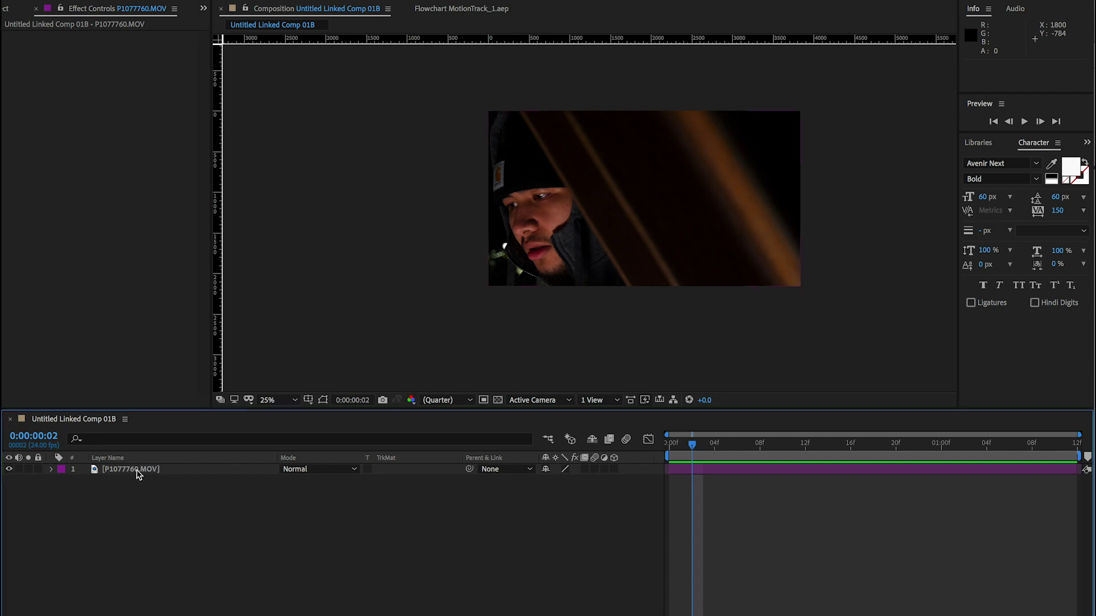
click(147, 469)
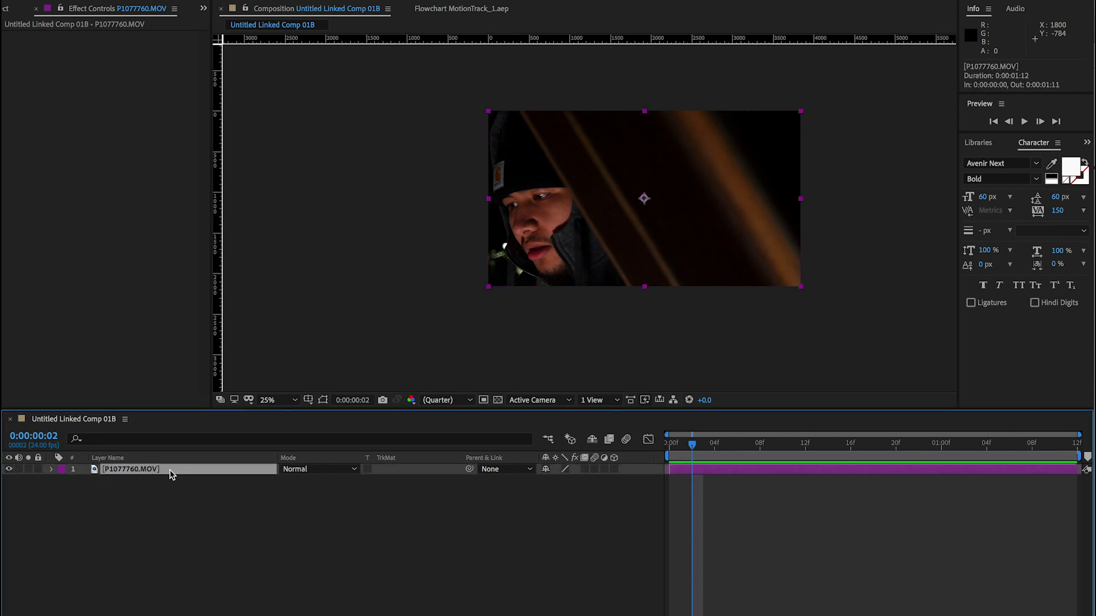
right_click(169, 471)
mouse_move(221, 502)
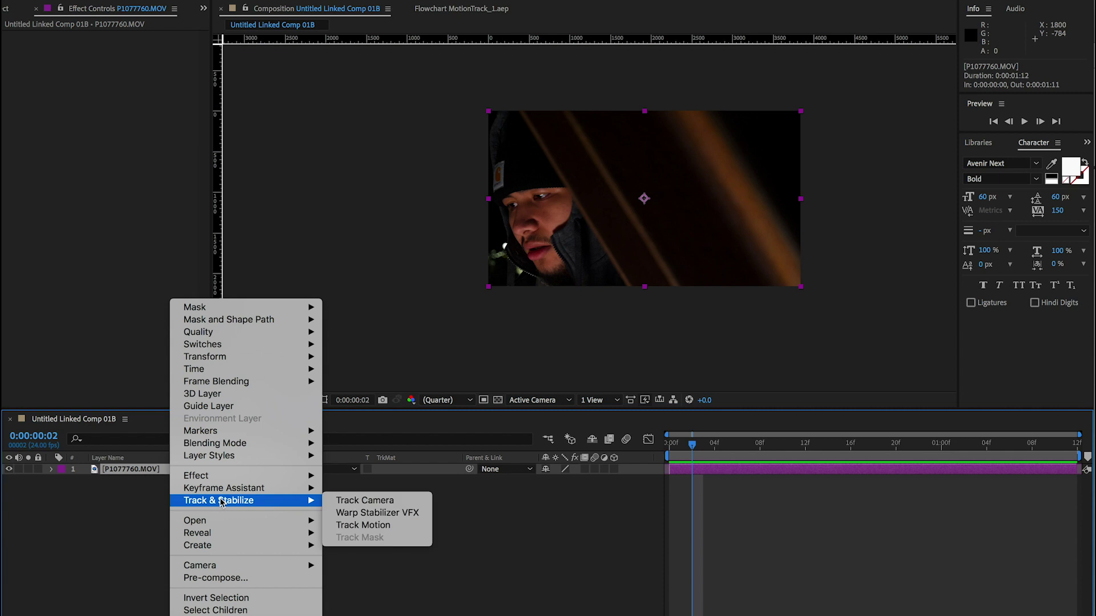
click(409, 505)
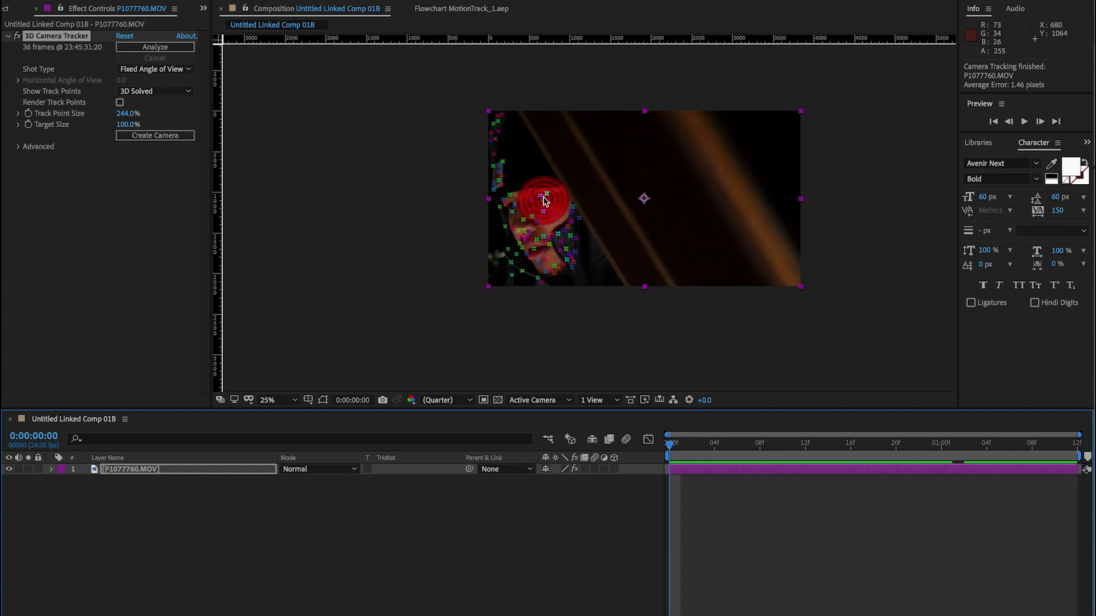
- Create a null and camera from the forehead track points, zoomed to 50%
click(544, 200)
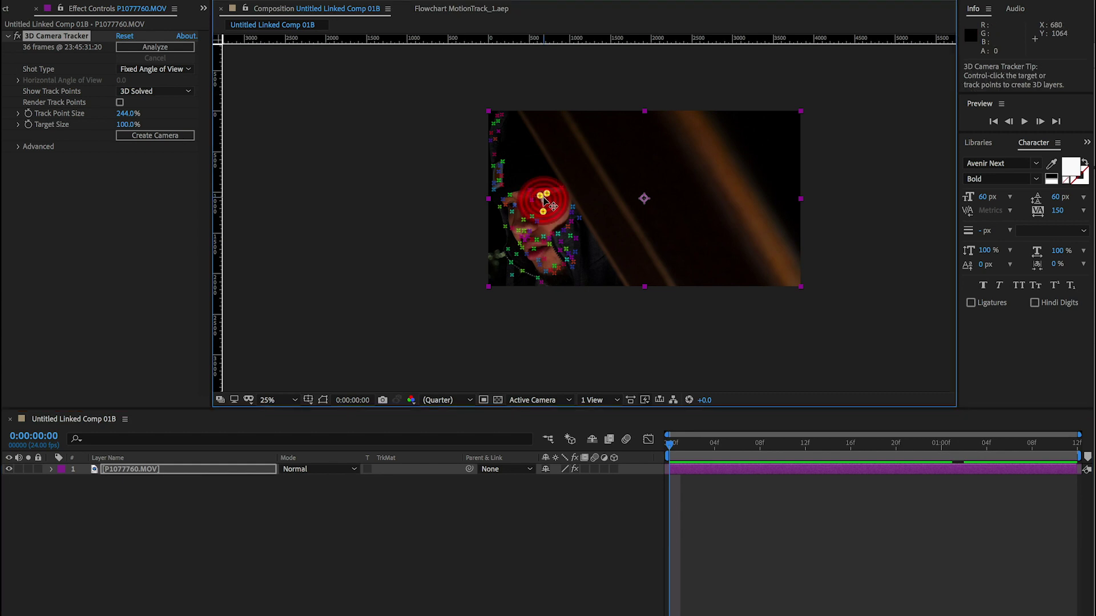
key(period)
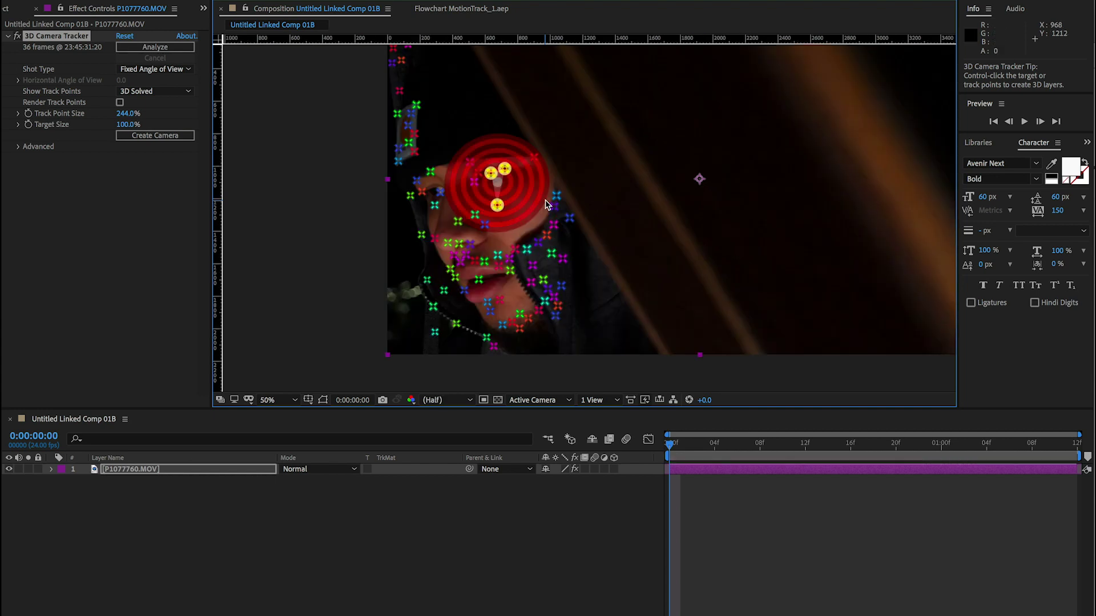
drag(508, 179, 420, 214)
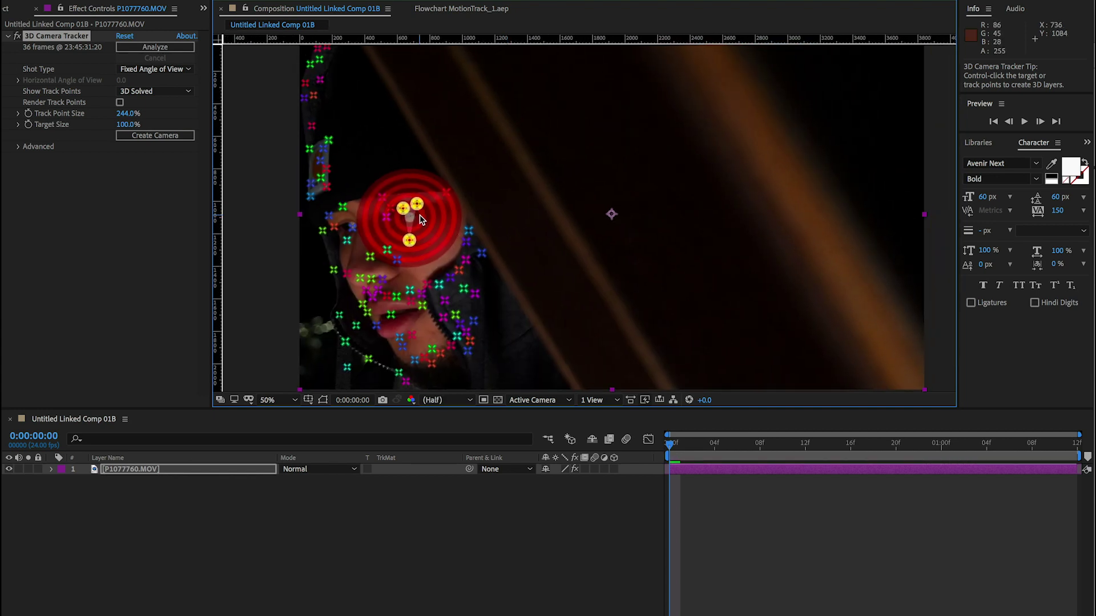
right_click(420, 216)
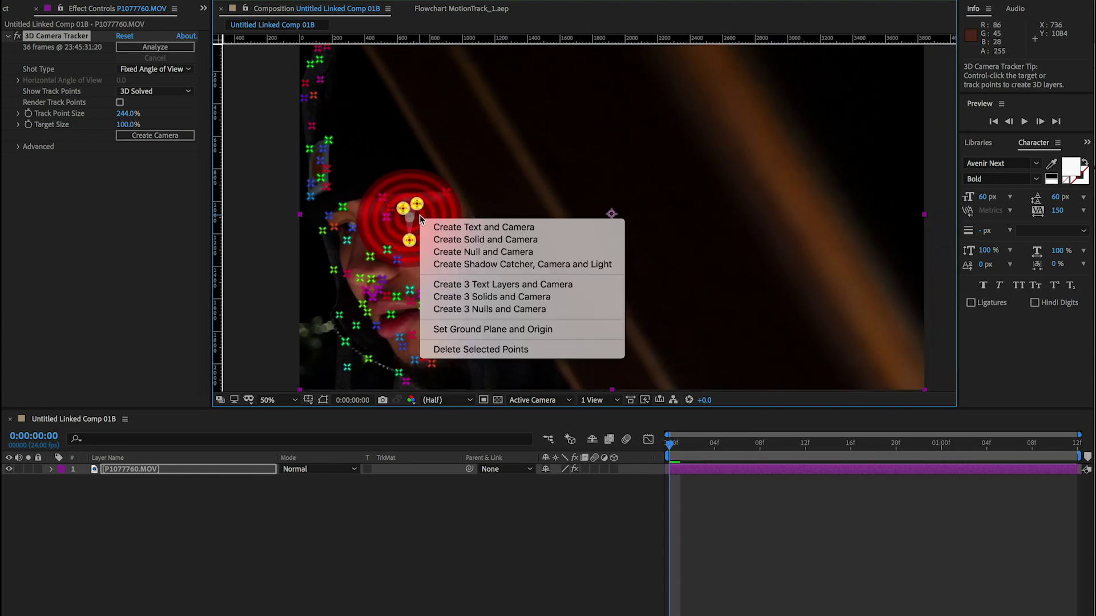
click(498, 254)
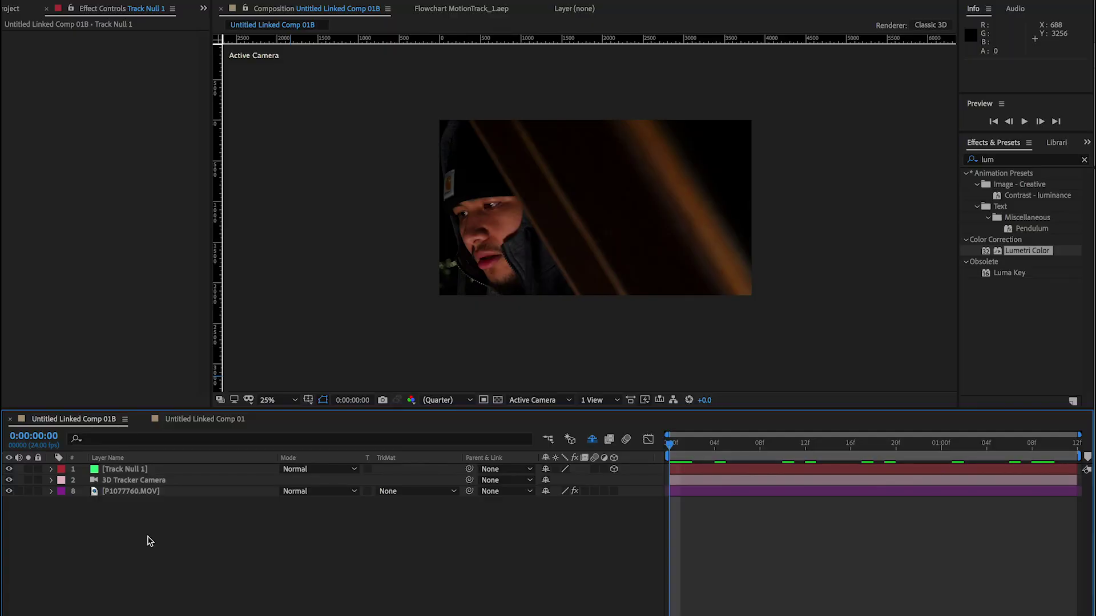
- Add a black comp-sized solid named FaceMask and make it a 3D layer
key(ctrl+y)
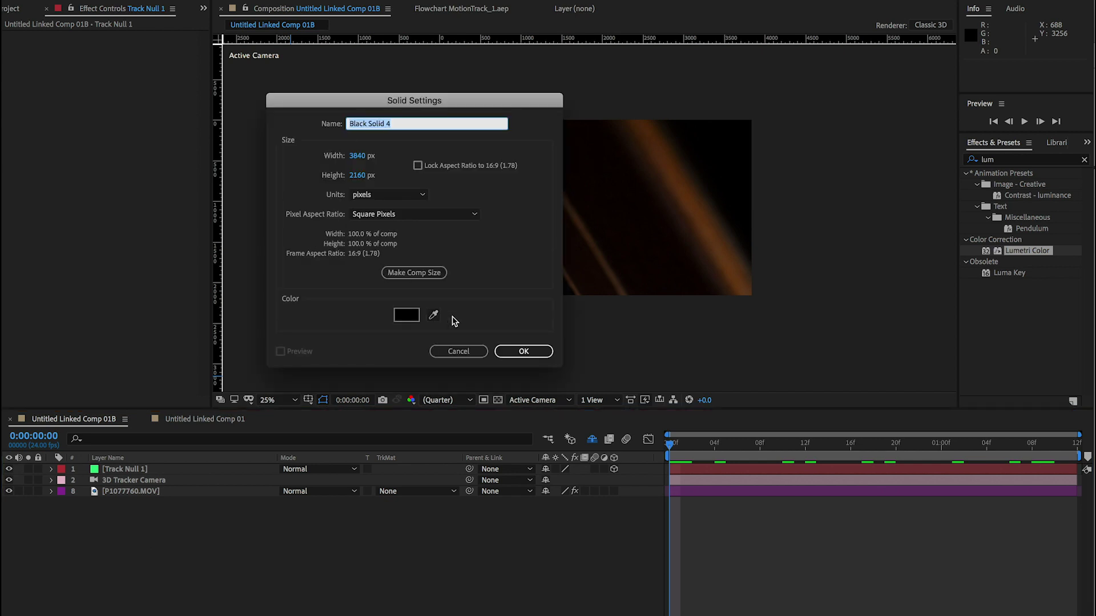
text(FaceMask)
key(Return)
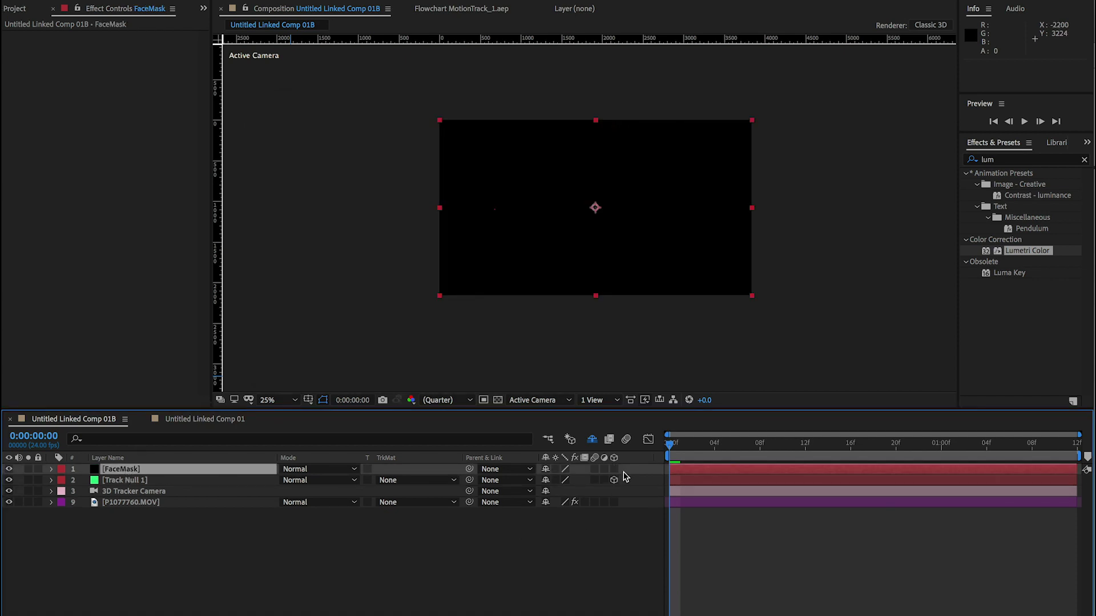
click(614, 469)
- Copy Track Null 1's X position, -2396.6, into FaceMask's X position
click(122, 480)
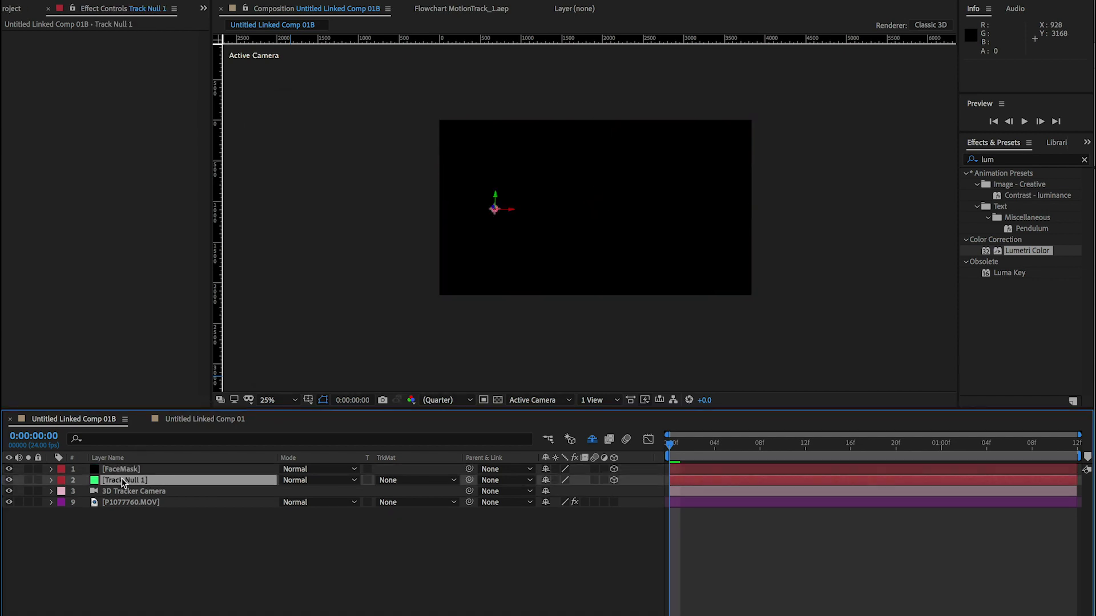
key(p)
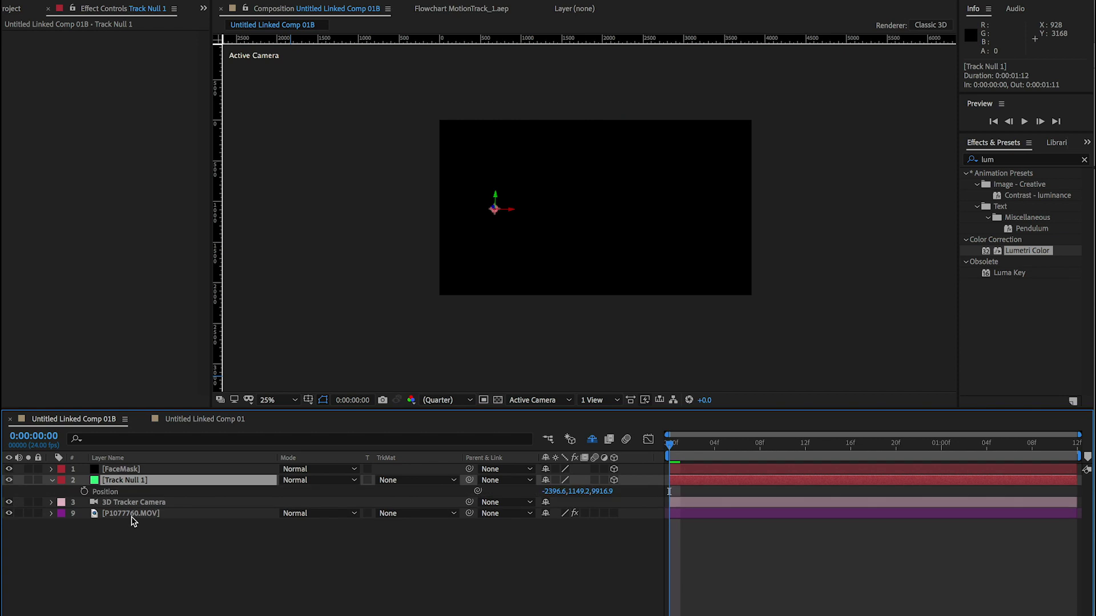
click(120, 469)
key(p)
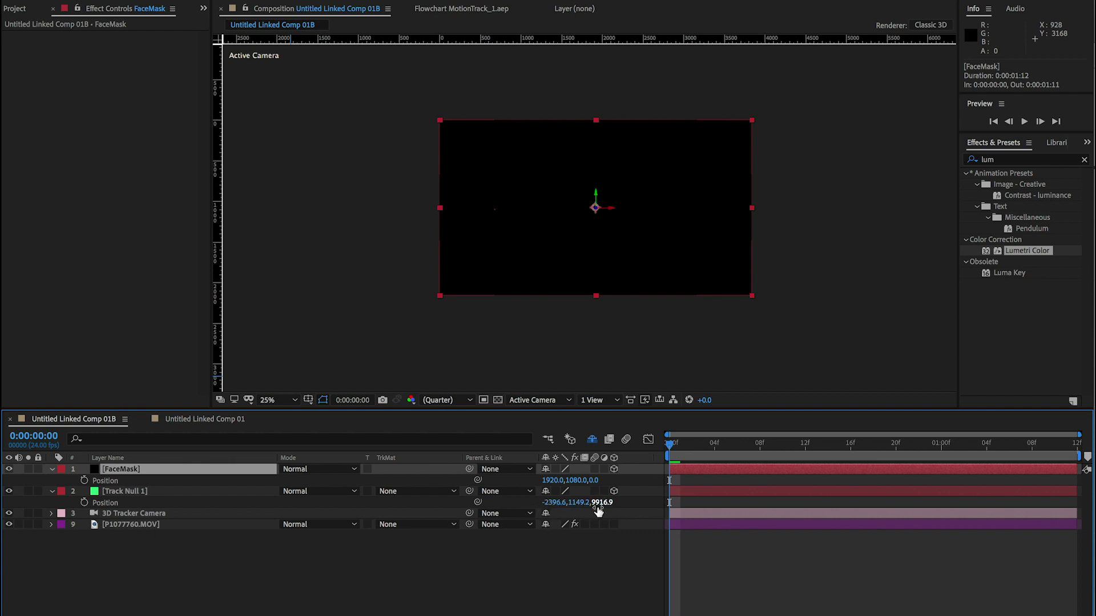
click(554, 505)
key(ctrl+c)
click(552, 480)
key(ctrl+v)
key(Return)
- Match FaceMask's Y and Z position to Track Null 1 (1149.2, 9916.9)
click(586, 503)
click(579, 481)
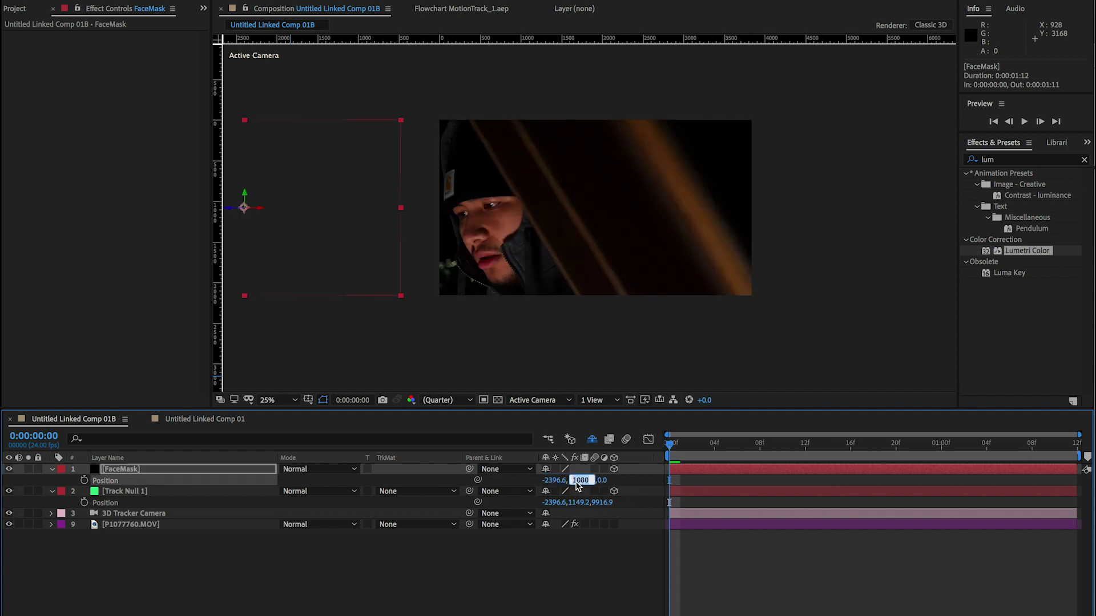
click(601, 503)
click(597, 481)
key(Return)
key(period)
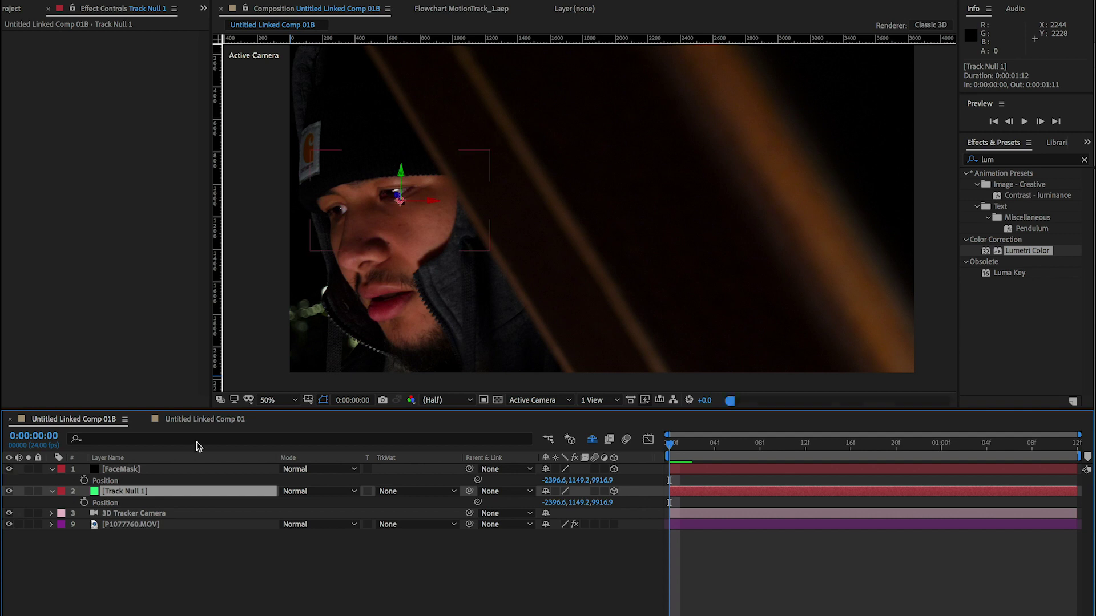
click(434, 249)
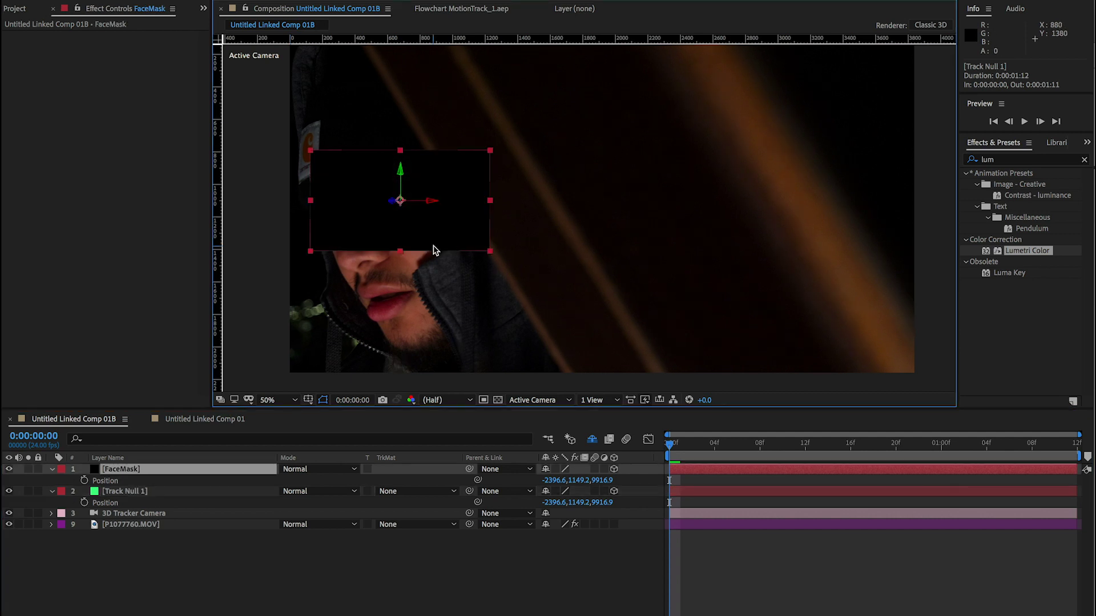
key(comma)
drag(561, 248, 613, 309)
- Hide FaceMask and move to frame 16 with the face centred in view
click(9, 469)
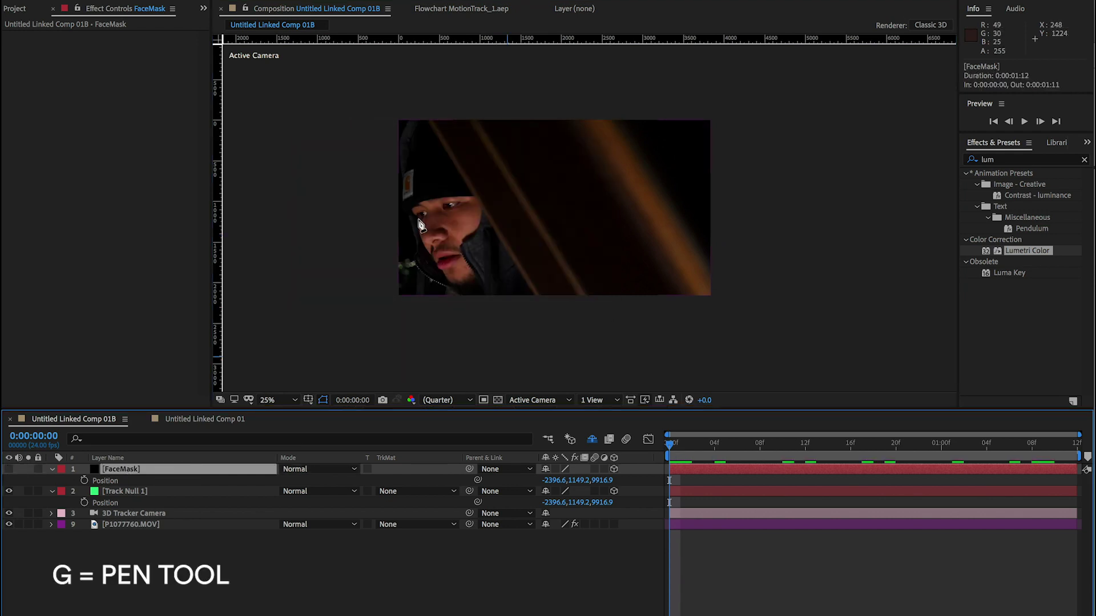
key(period)
drag(536, 209, 705, 189)
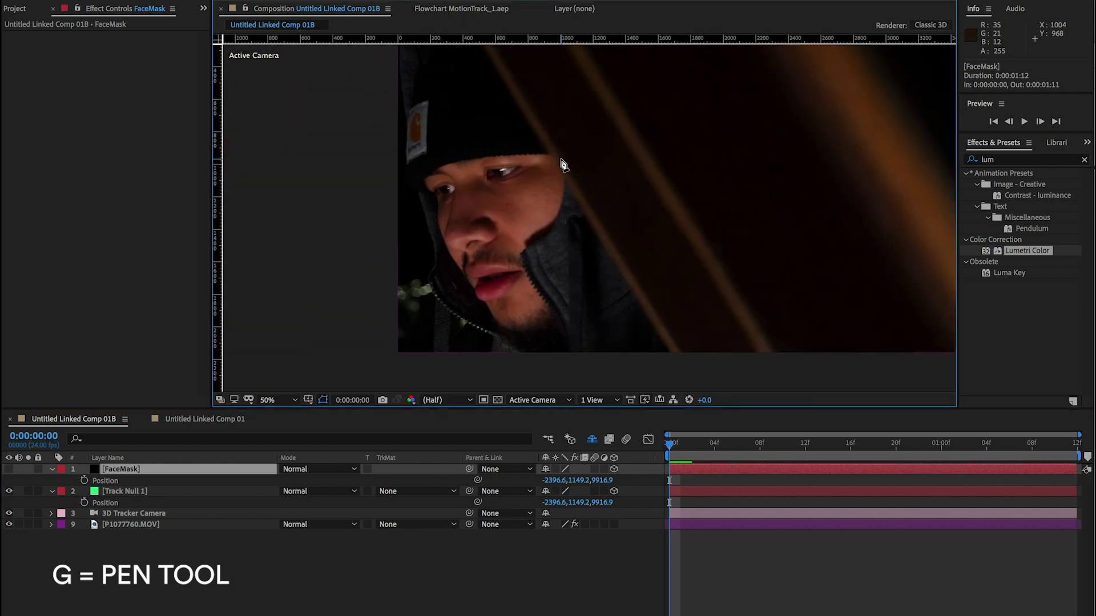
drag(679, 444, 853, 456)
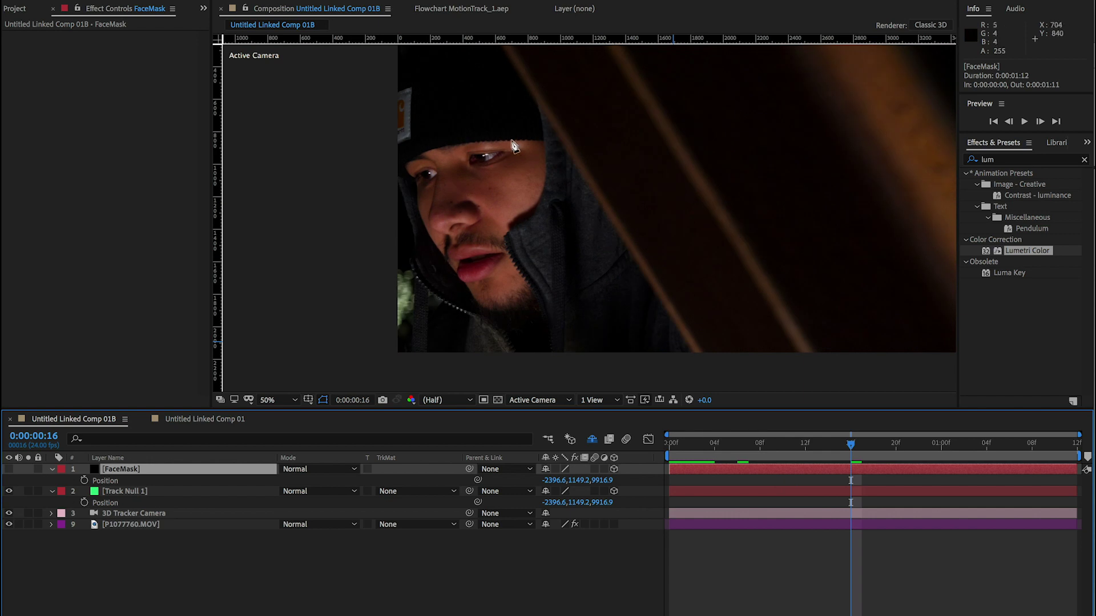
- Trace a closed 15-point mask around the face on FaceMask
click(545, 140)
click(452, 141)
click(401, 164)
click(406, 186)
click(414, 214)
click(430, 252)
click(452, 285)
click(482, 314)
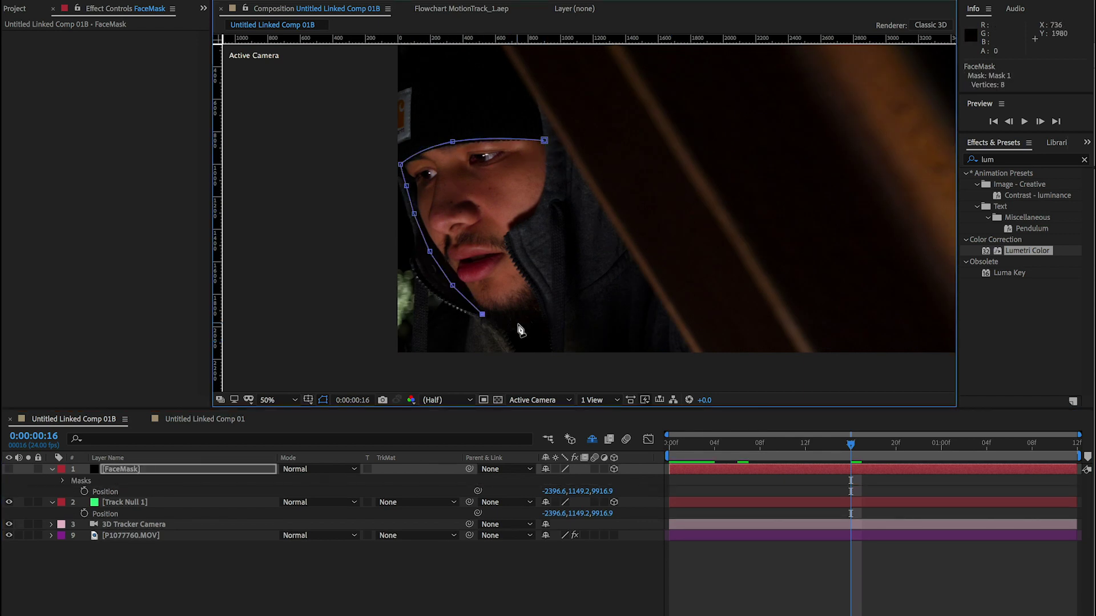
click(518, 323)
click(543, 309)
click(520, 267)
click(512, 251)
click(507, 236)
click(533, 217)
click(549, 166)
click(544, 141)
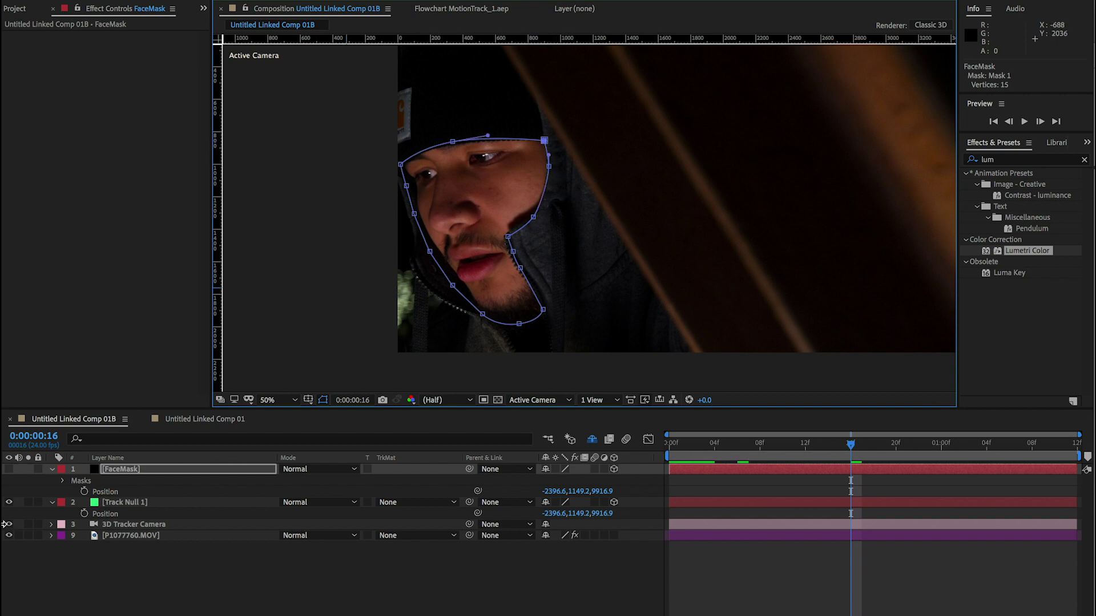
- Show FaceMask again, deselect it, and zoom out to 25%
click(8, 469)
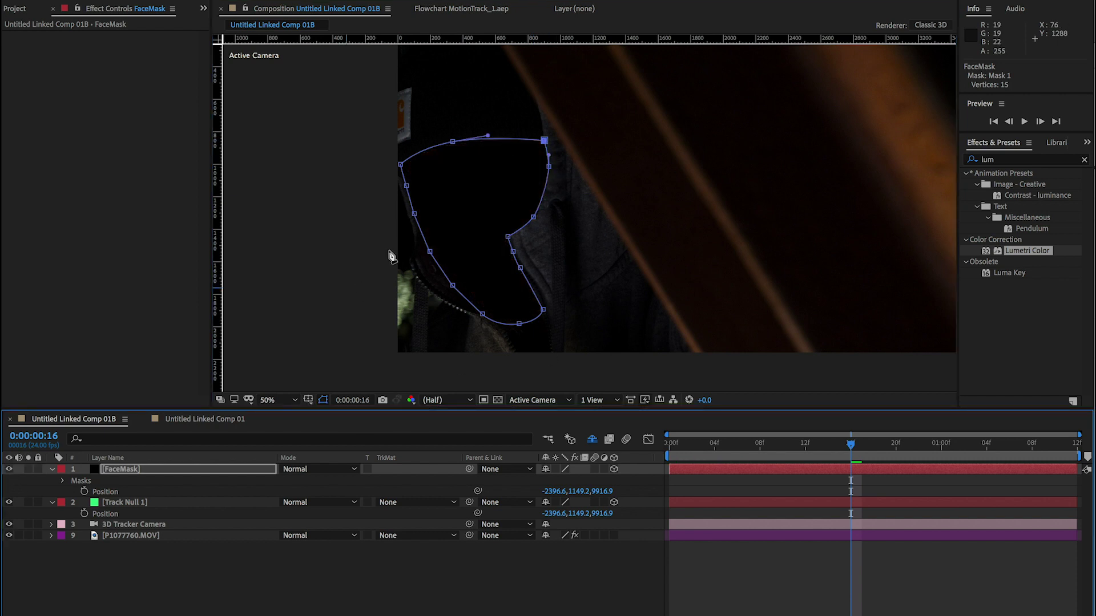
click(441, 560)
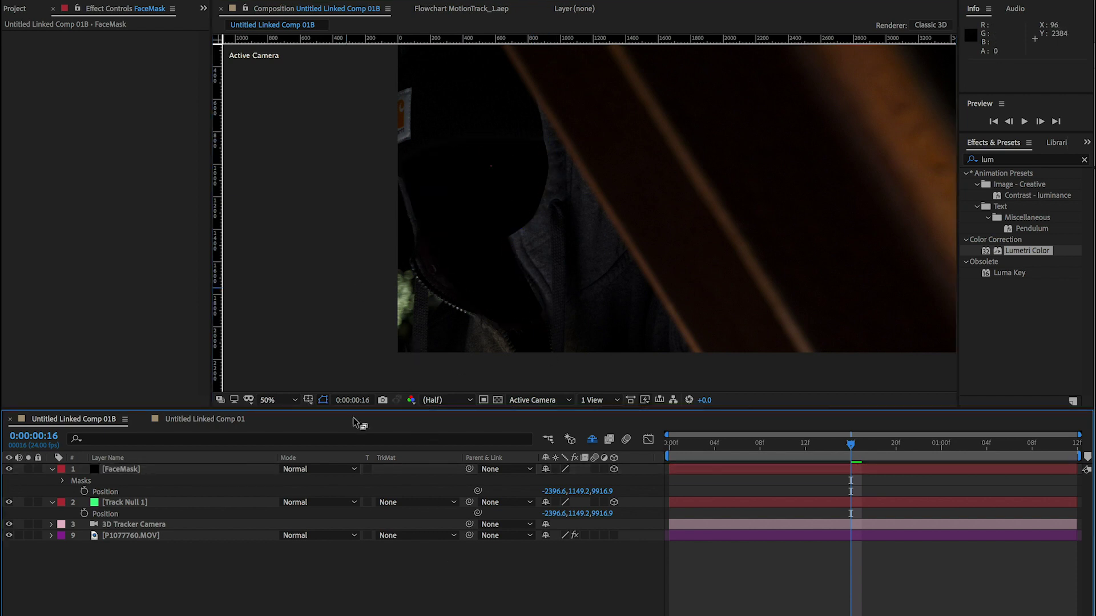
key(comma)
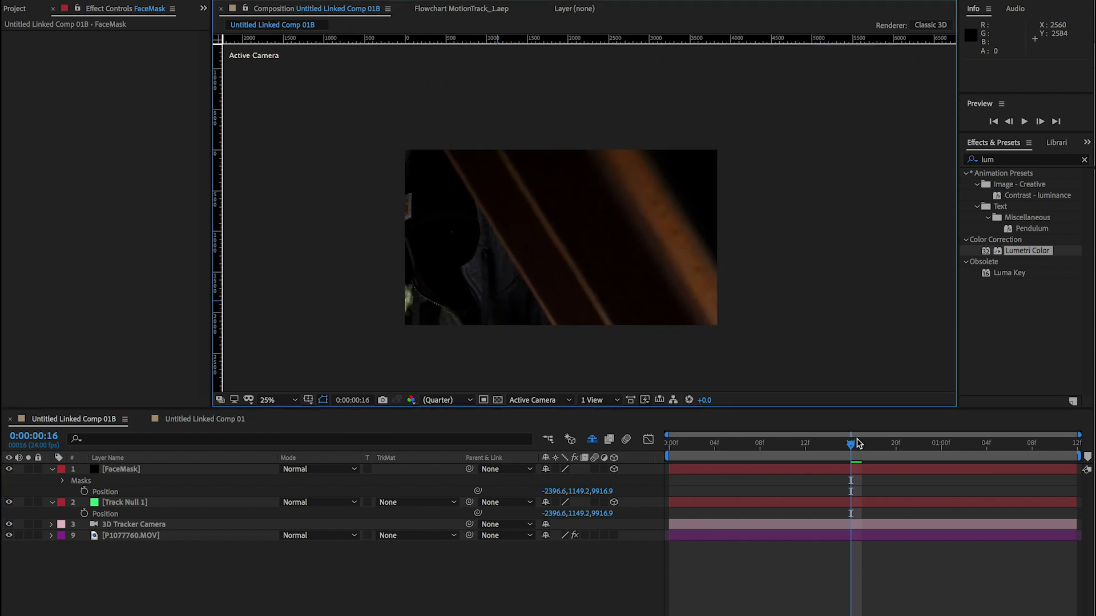
- Preview the masked shot, return to the first frame, and select FaceMask
click(857, 444)
key(space)
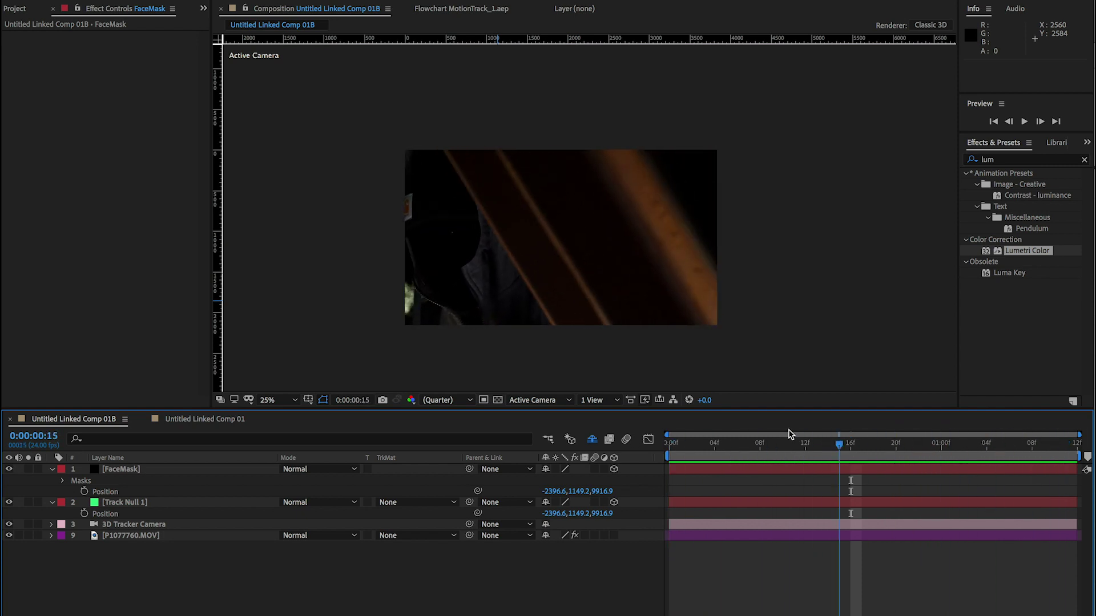
key(Home)
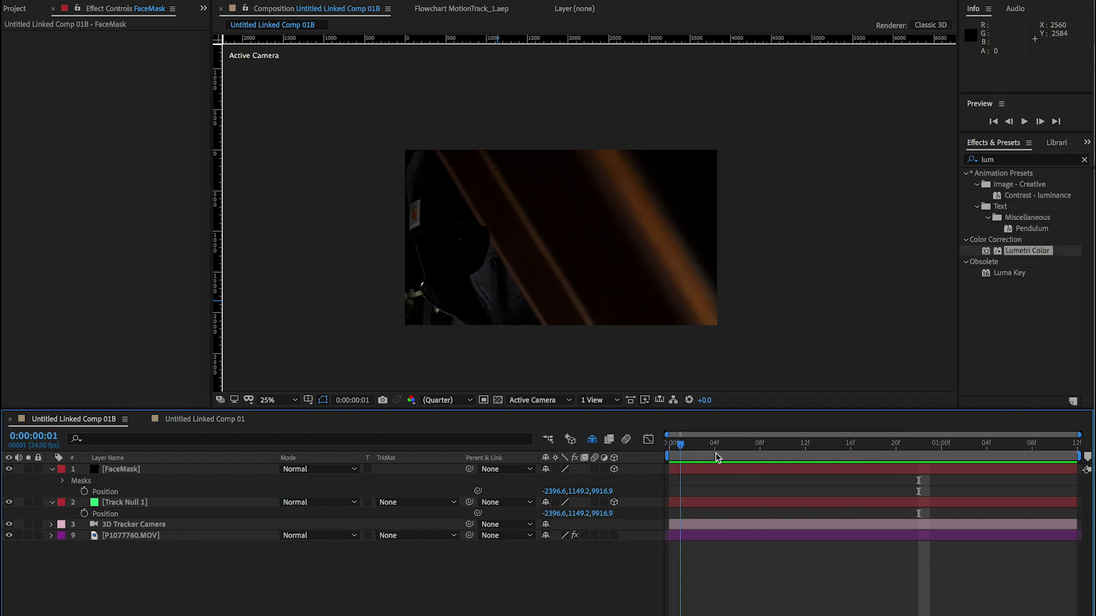
click(123, 470)
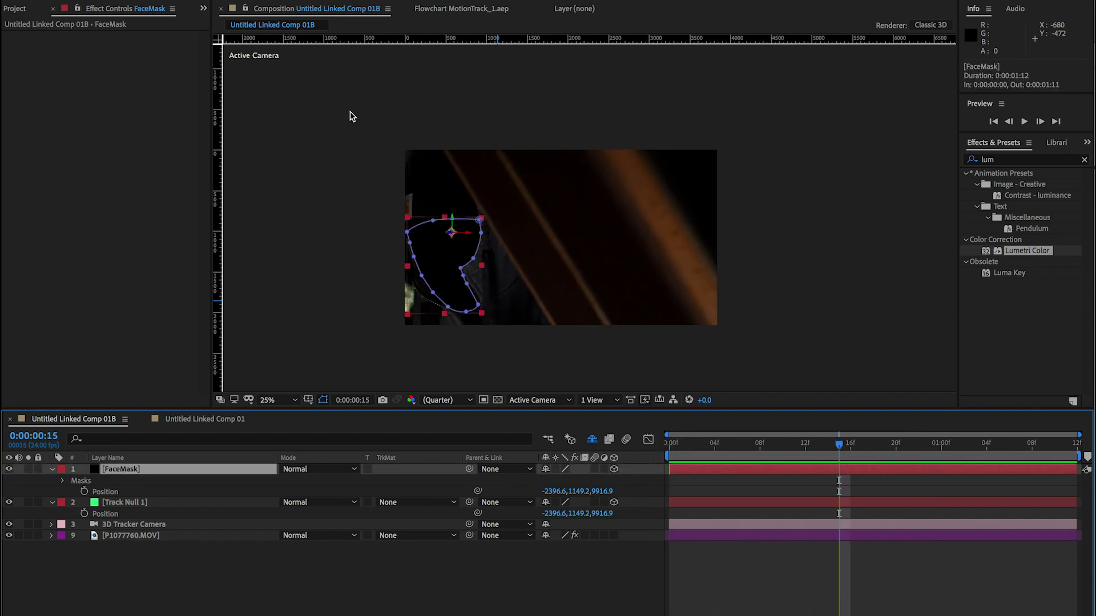
- Draw a closed four-point mask covering the frame's right side, cut diagonally
key(g)
click(439, 139)
click(553, 329)
click(737, 329)
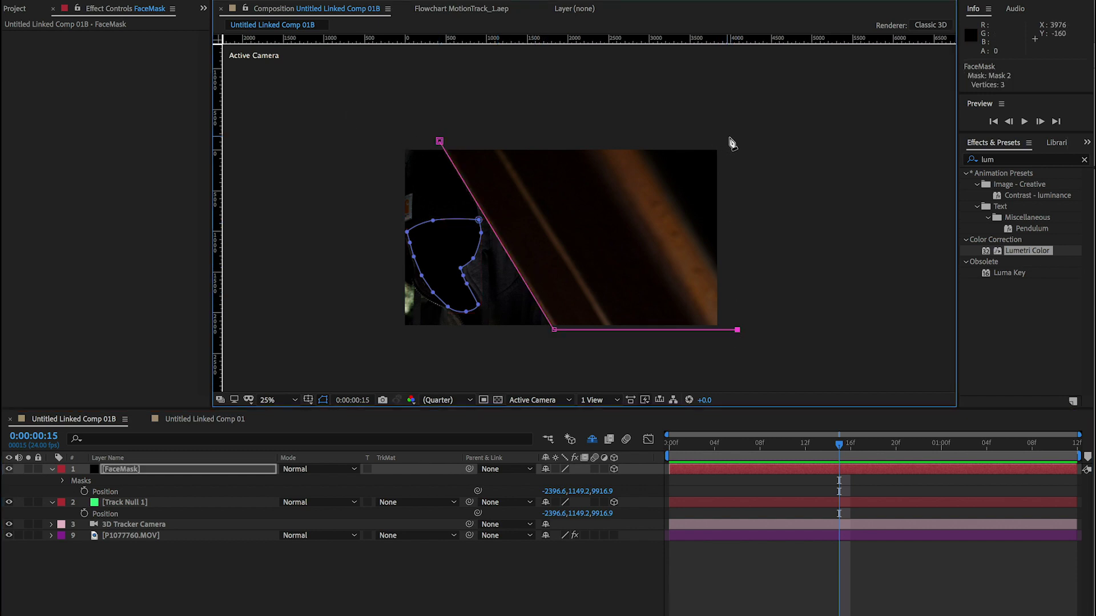
click(738, 139)
click(439, 141)
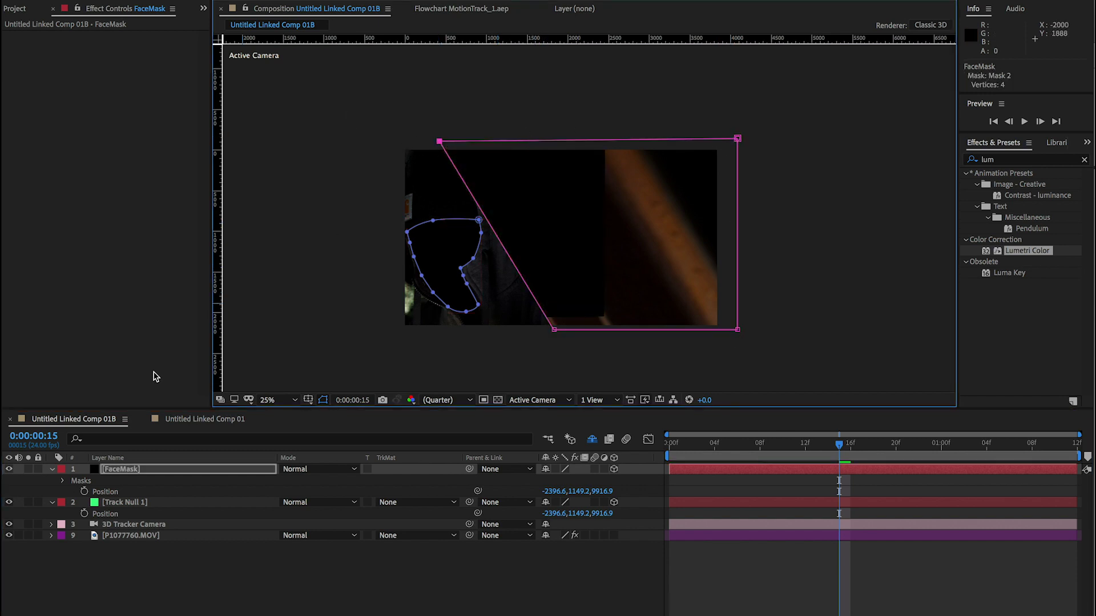
- Set FaceMask's Mask 2 mode to Subtract
click(140, 470)
key(m)
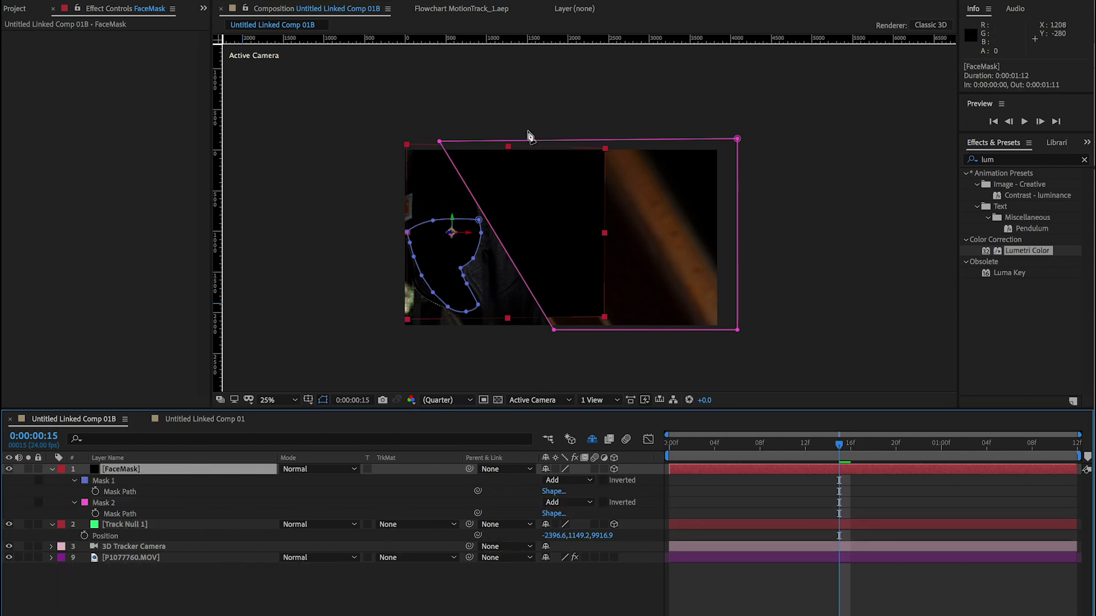
click(106, 503)
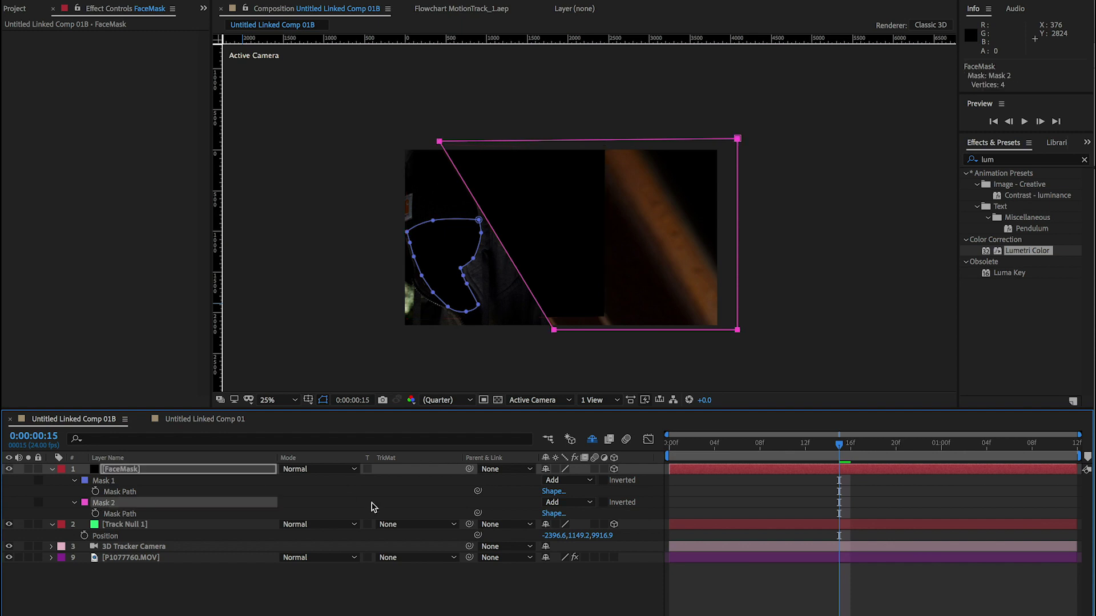
click(568, 502)
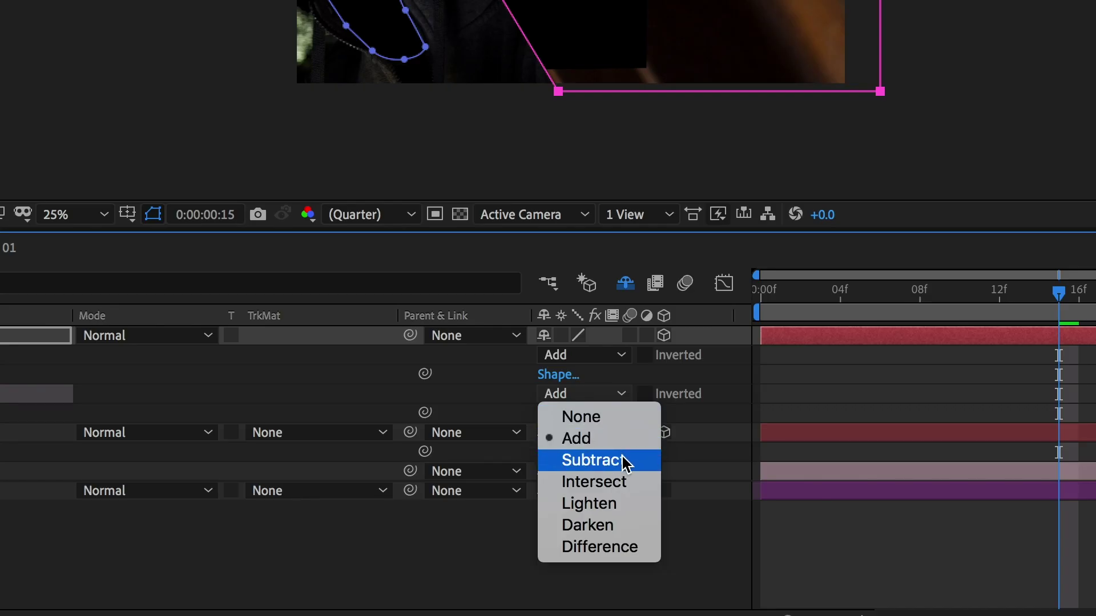
click(625, 461)
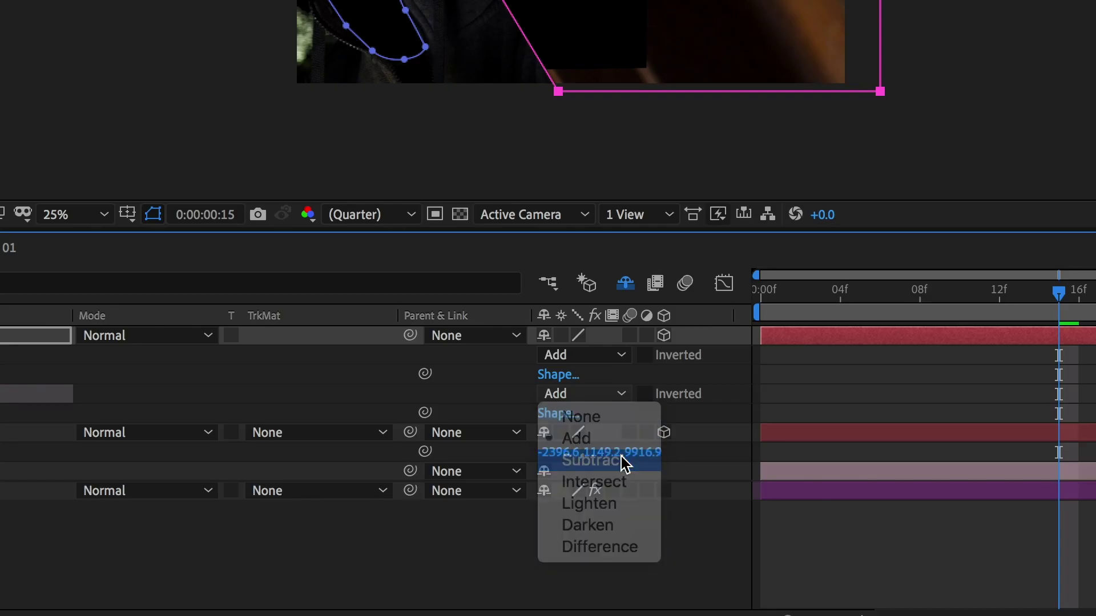
- Keyframe Mask 2's path at frames 0 and 14, nudging the frame-0 shape left
key(Home)
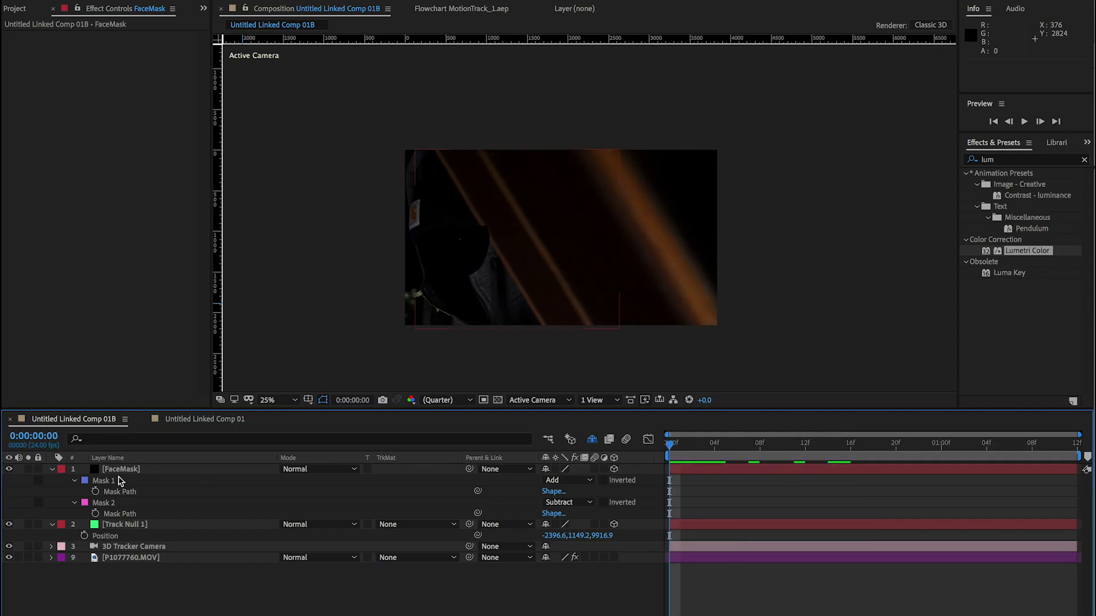
click(94, 513)
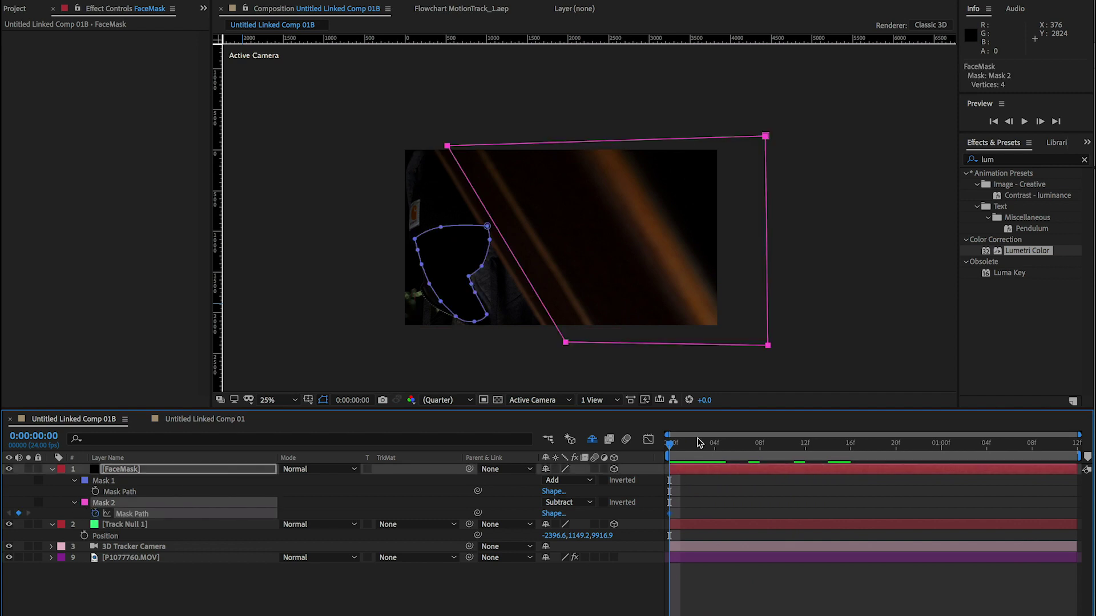
key(space)
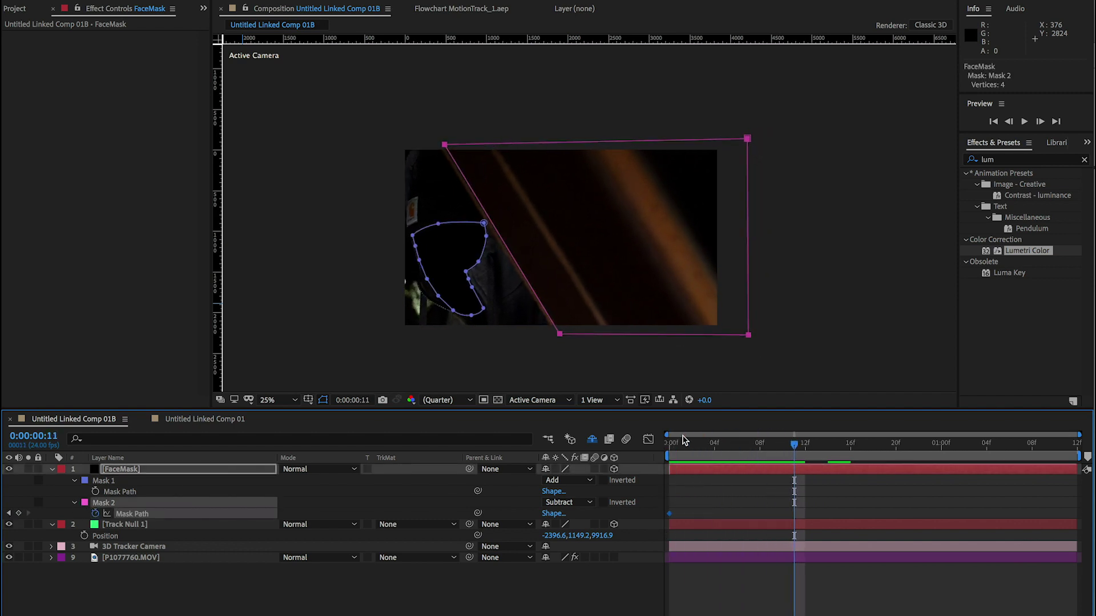
click(19, 513)
click(9, 514)
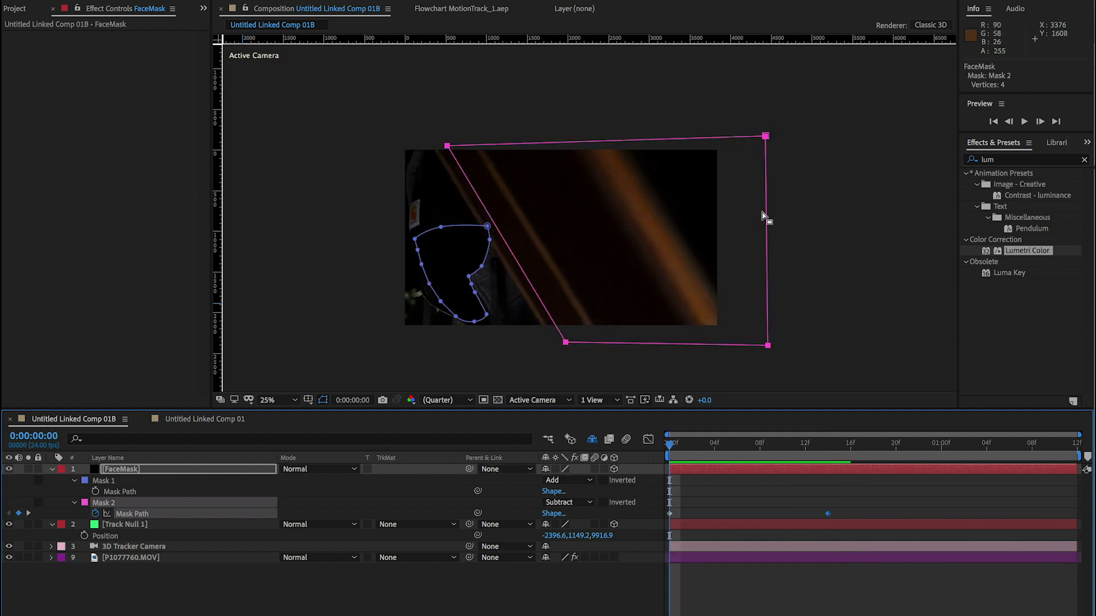
double_click(765, 136)
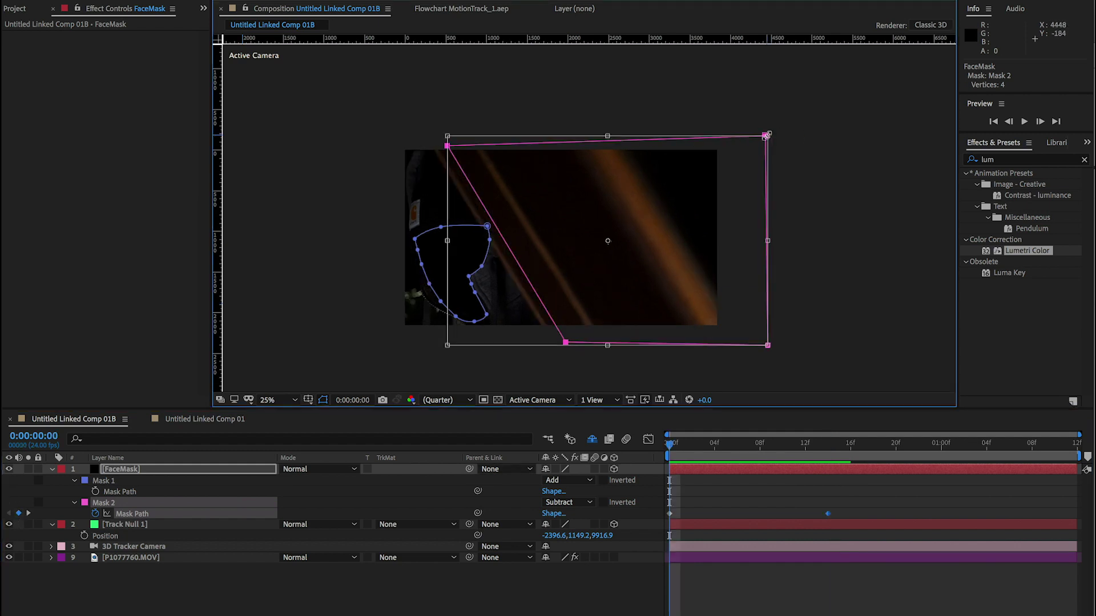
key(Left)
key(Left)
key(Left)
key(Left)
key(Left)
key(Left)
key(Left)
key(Left)
key(Left)
key(Left)
key(Left)
key(Left)
key(Left)
key(Left)
key(Left)
key(Left)
key(Left)
key(Left)
key(Left)
key(Left)
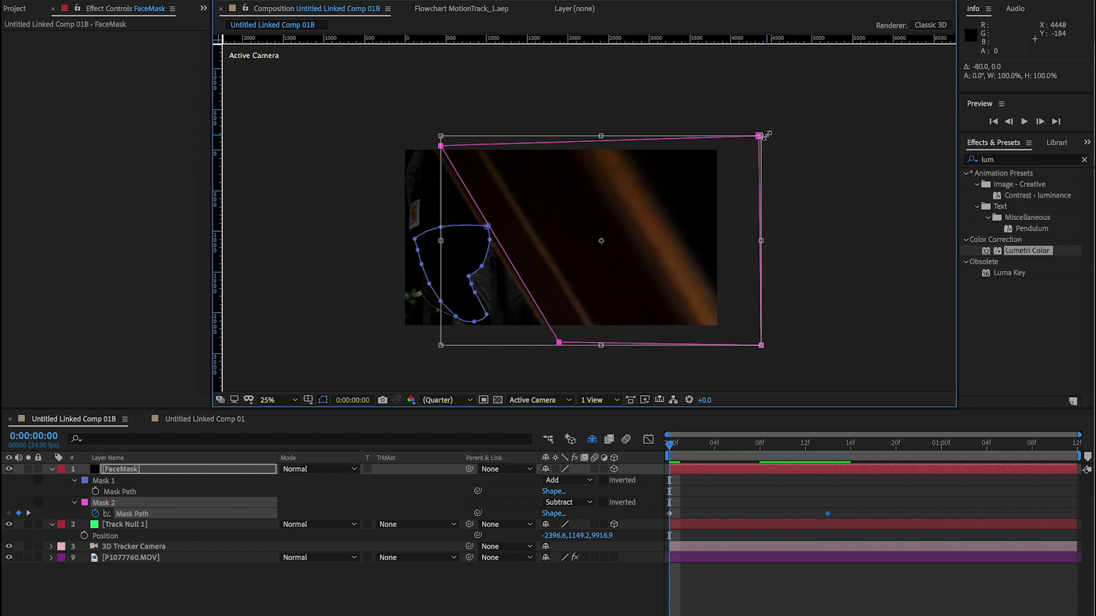
key(Return)
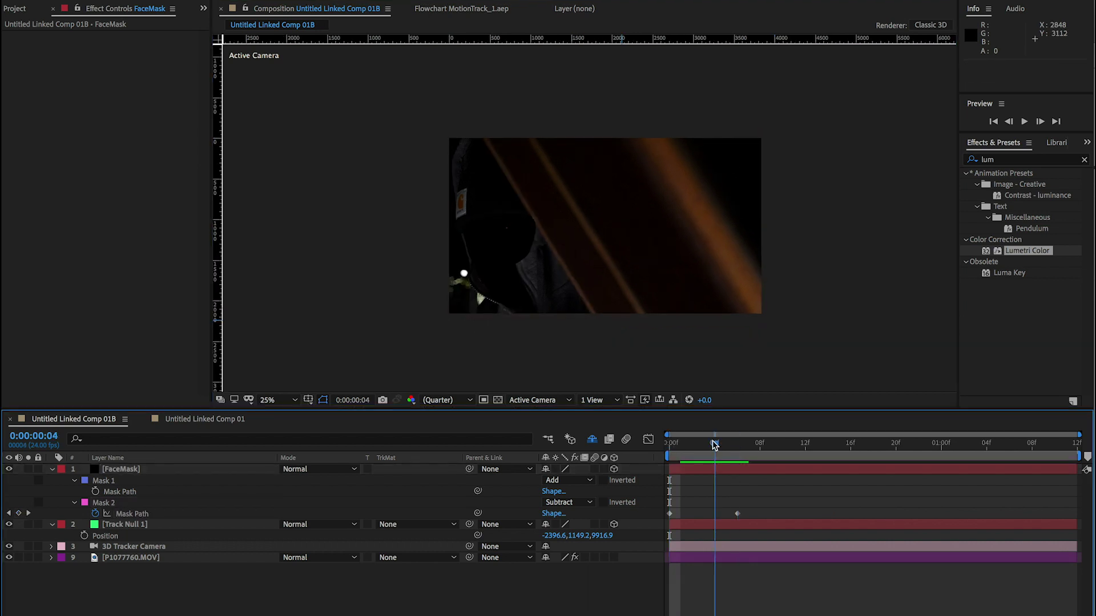
drag(697, 444, 670, 451)
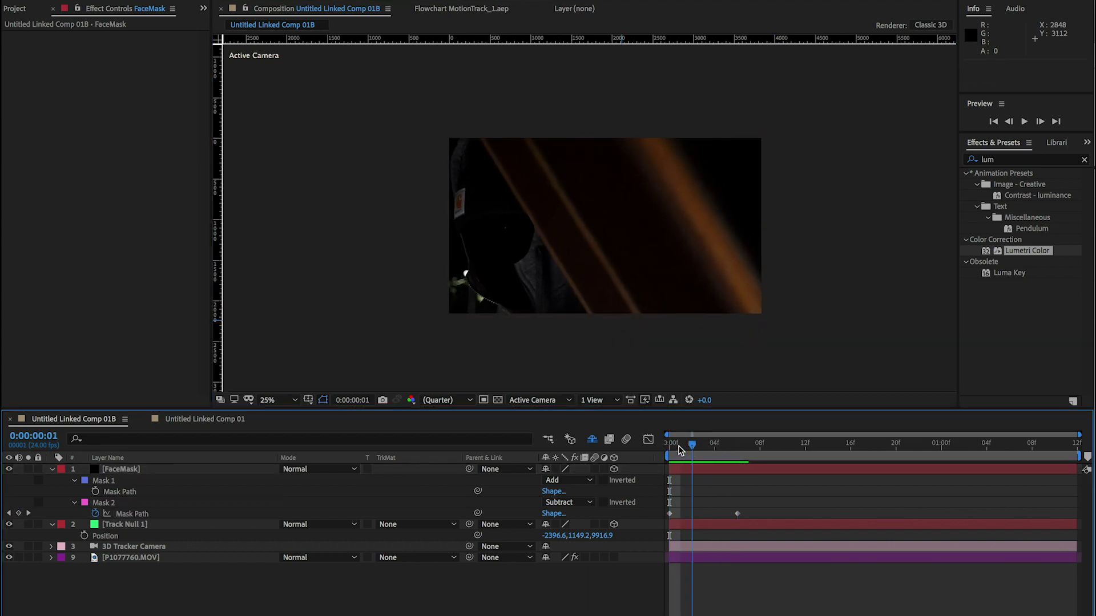
- Set FaceMask's Mask 1 and Mask 2 feather to 10 pixels each
click(152, 470)
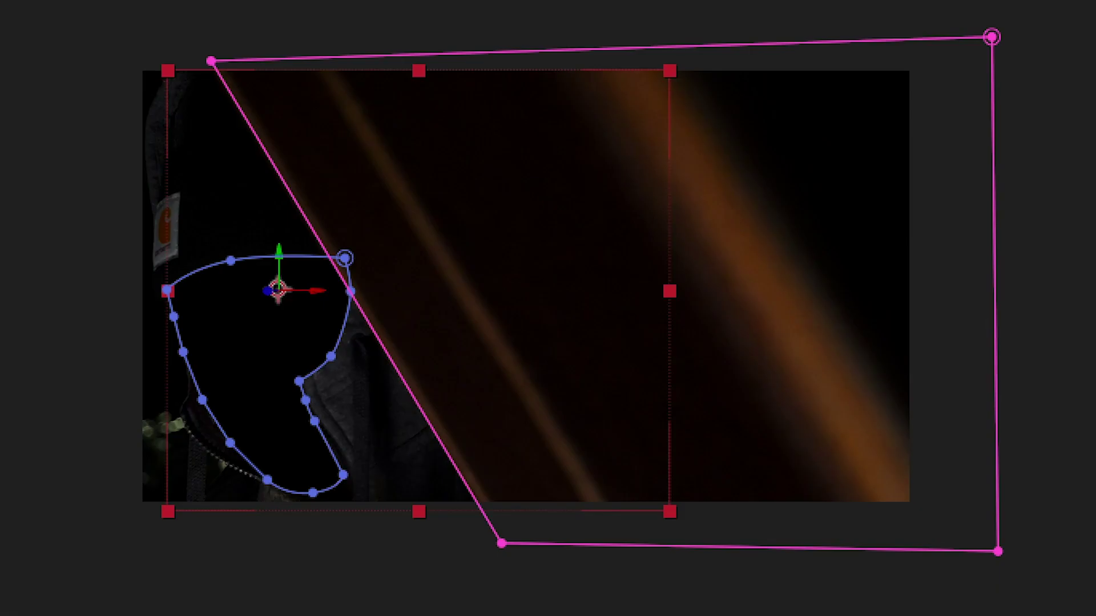
key(f)
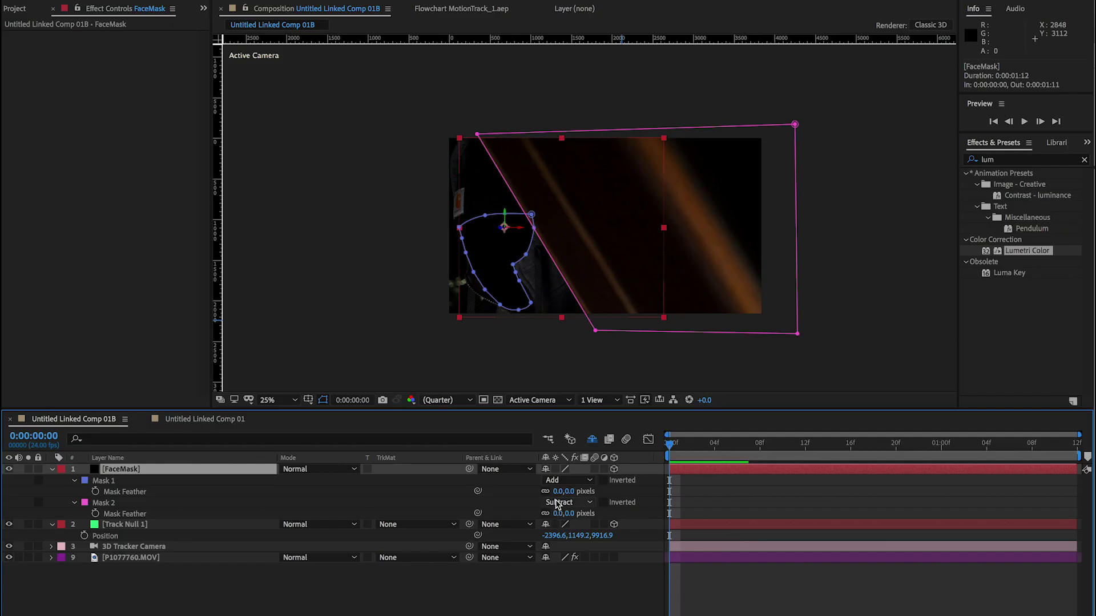
click(556, 491)
text(10)
key(Return)
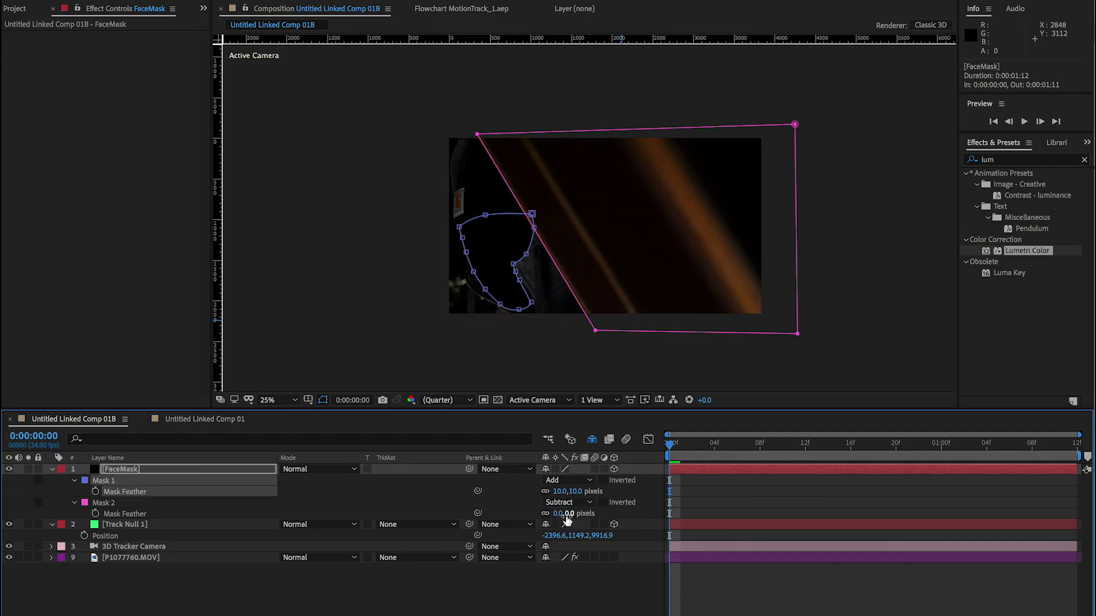
click(559, 514)
text(10)
key(Return)
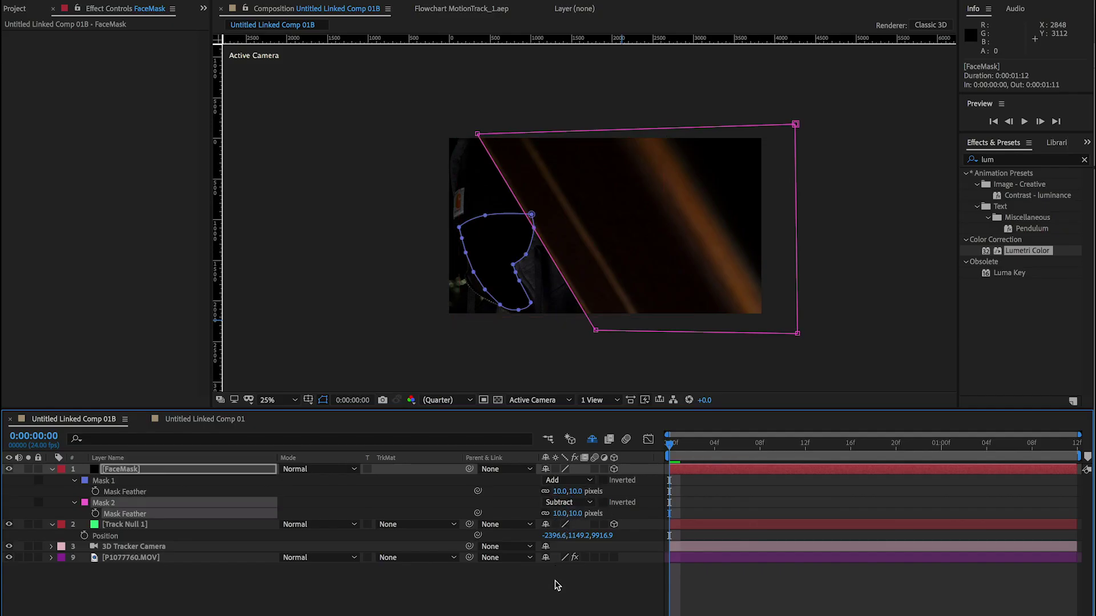
- Deselect and preview the feathered mask animation across frames 0 to 12
click(556, 585)
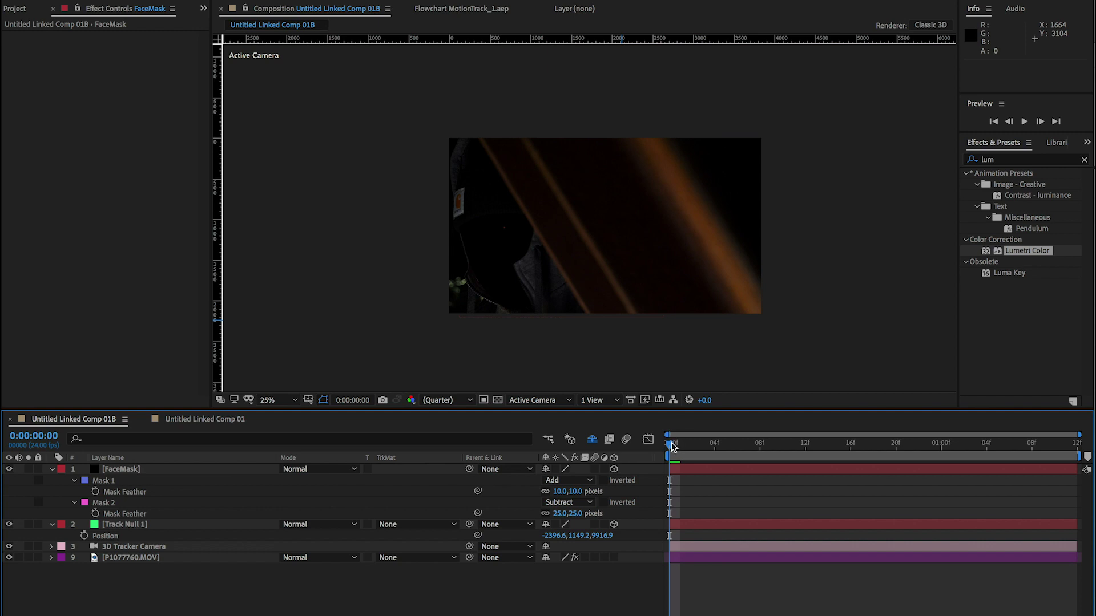
key(space)
key(space)
key(space)
key(space)
drag(668, 448, 739, 453)
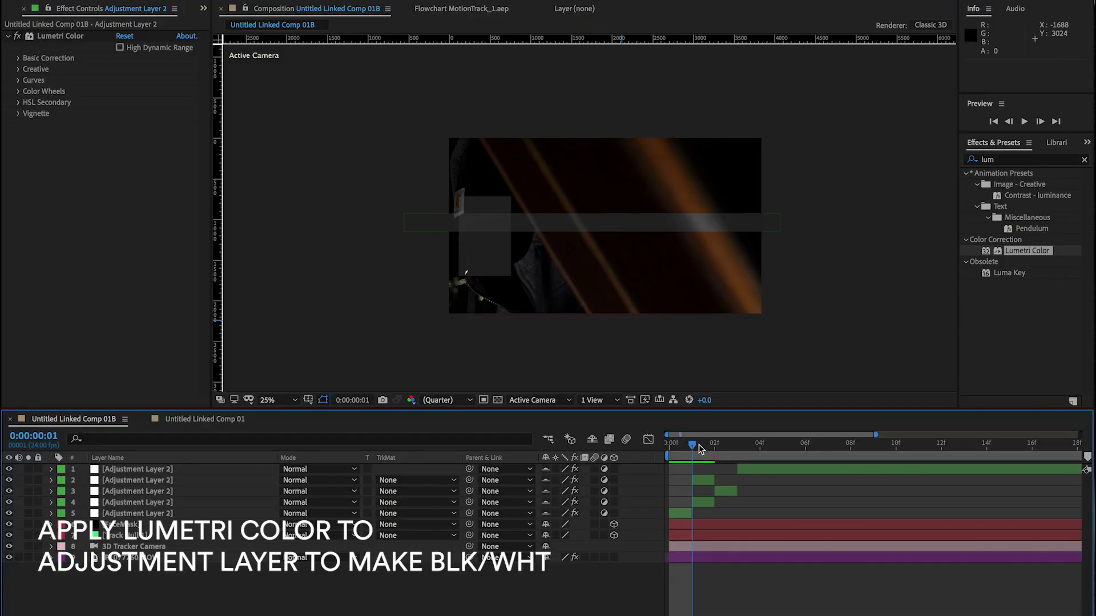
- Scrub forward through the comp to review the adjustment layers
drag(697, 449, 659, 452)
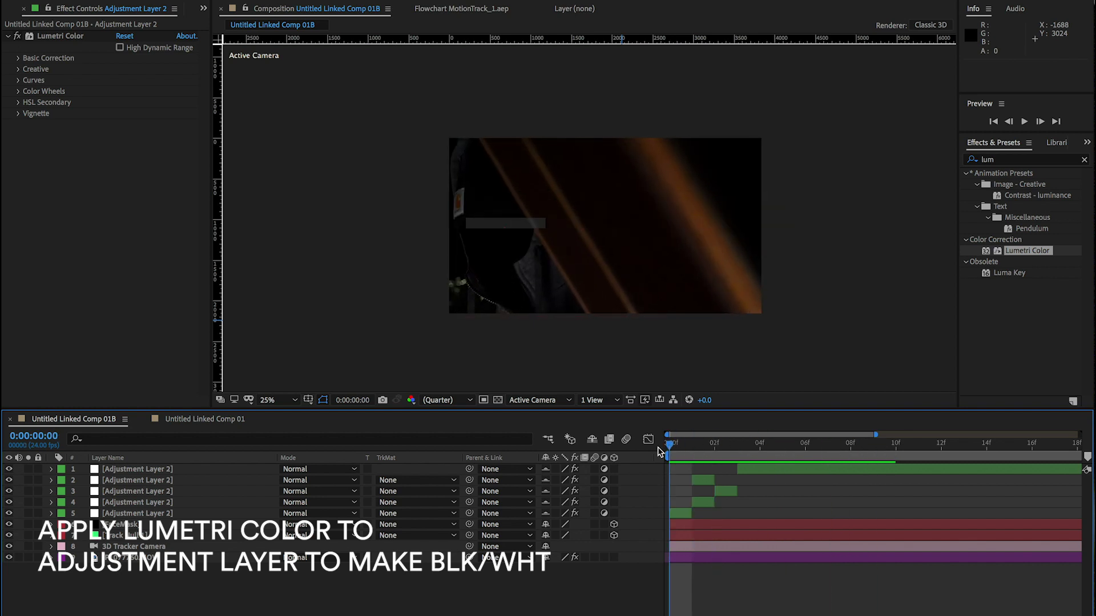
- Select Adjustment Layer 2 and try stretching it, then undo the scale change
click(702, 482)
shift+click(684, 513)
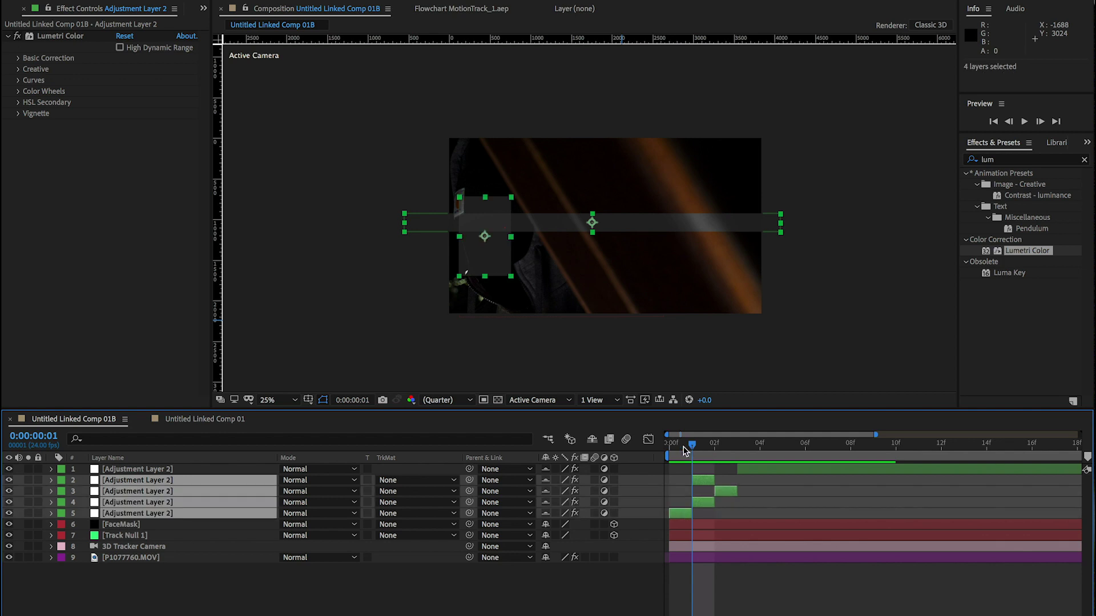
mouse_move(691, 451)
mouse_down()
mouse_move(716, 450)
mouse_move(693, 451)
mouse_up()
click(704, 473)
click(703, 480)
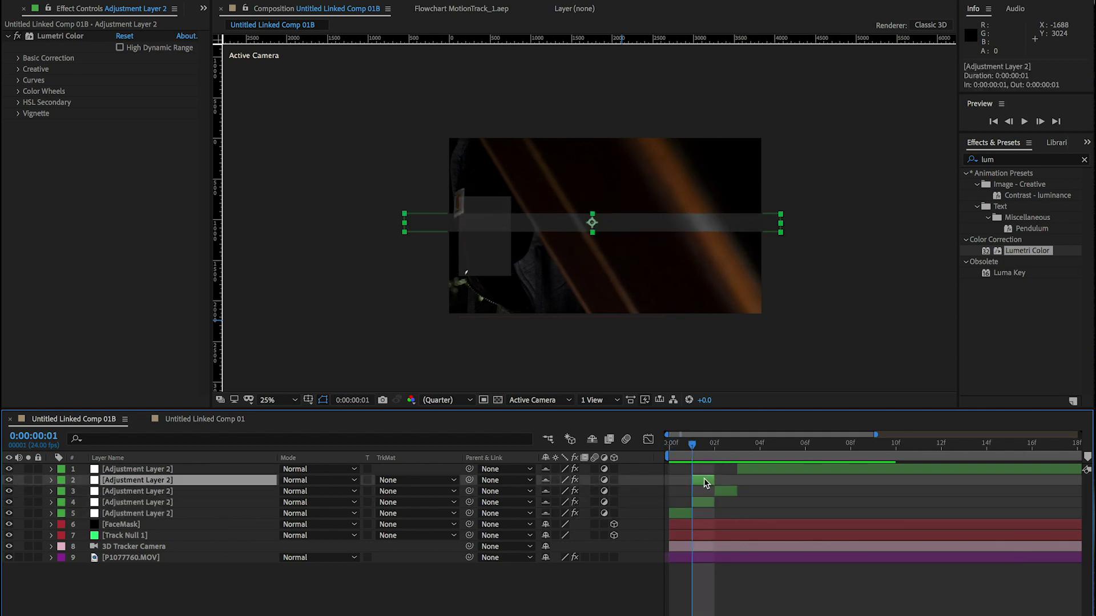
drag(779, 217, 656, 149)
key(ctrl+z)
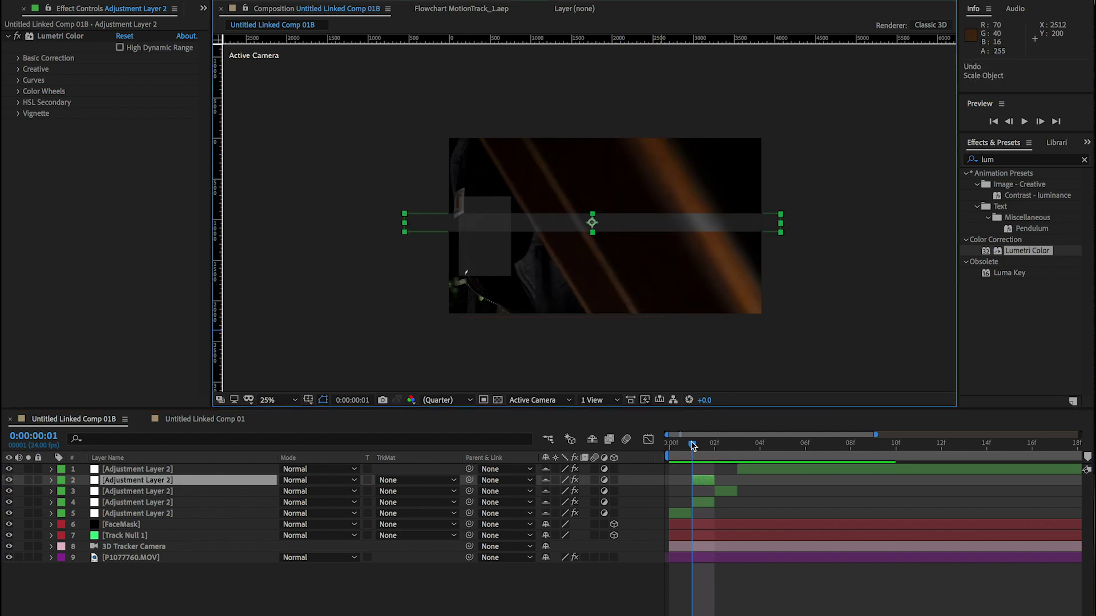
mouse_move(693, 451)
mouse_down()
mouse_move(669, 451)
mouse_move(755, 458)
mouse_move(679, 451)
mouse_move(712, 453)
mouse_move(692, 444)
mouse_up()
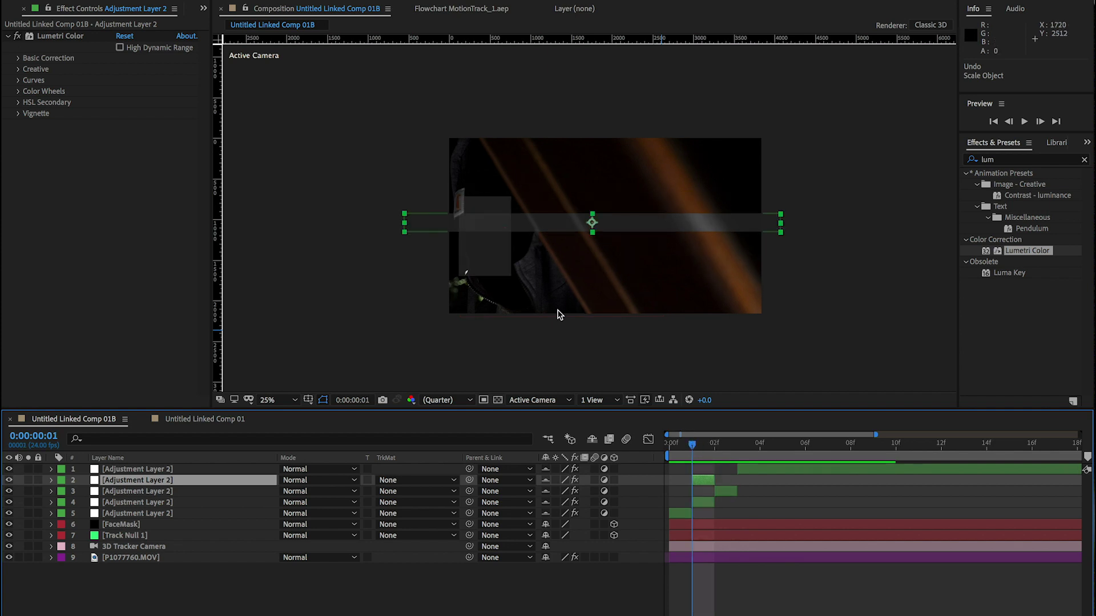
- Nudge adjustment layer 4 slightly upward at frame 1
click(482, 264)
drag(486, 208, 489, 213)
drag(691, 445, 737, 449)
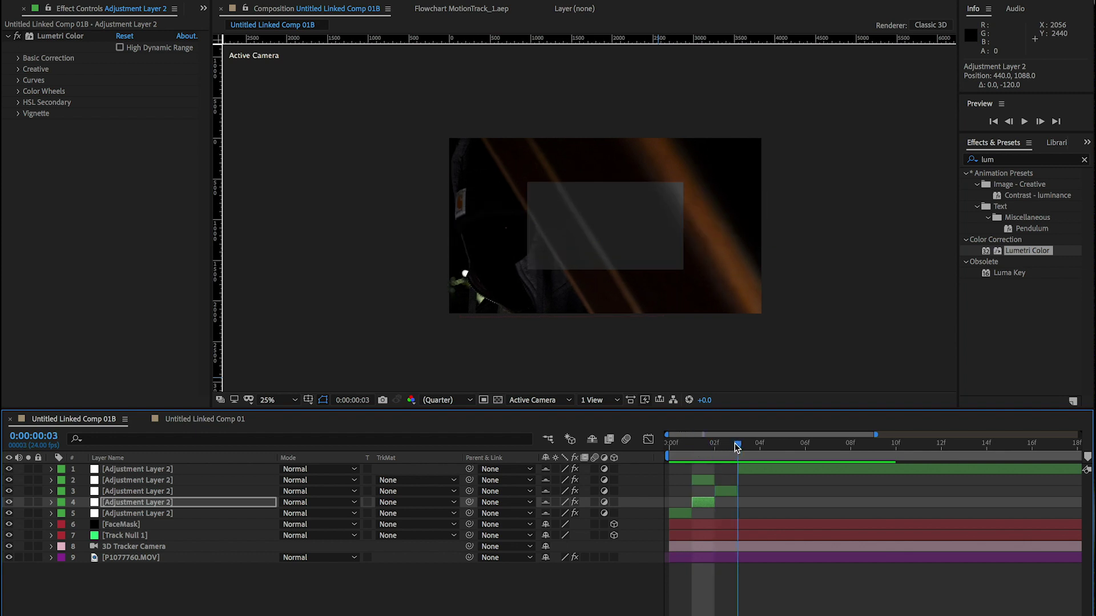
- Check the top adjustment layer's Scale growing from 50% to about 97%, then preview
click(755, 473)
key(s)
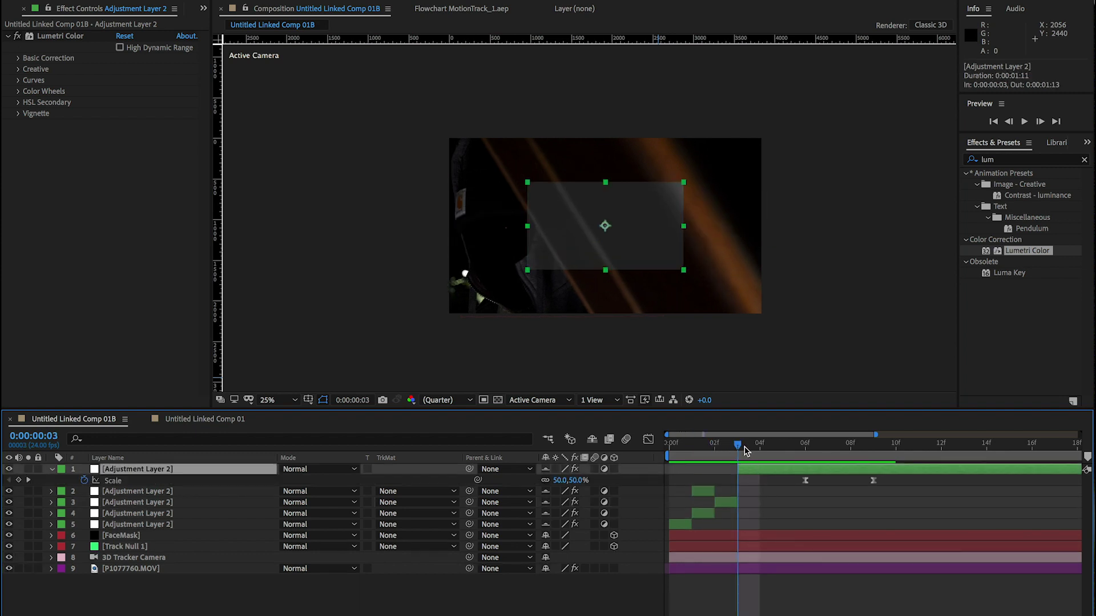
drag(745, 451, 849, 457)
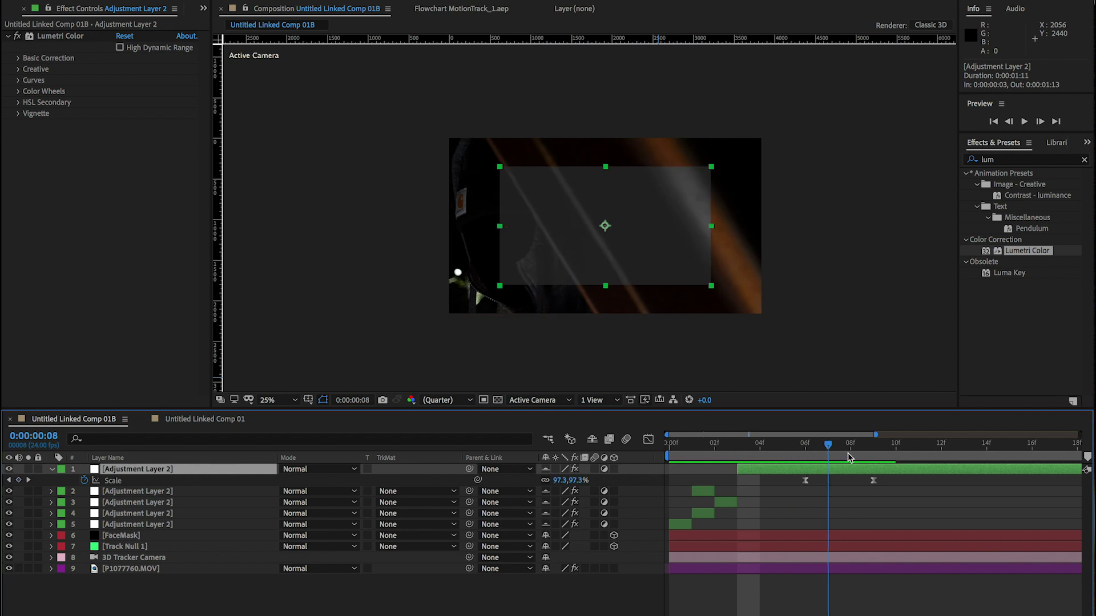
key(semicolon)
key(space)
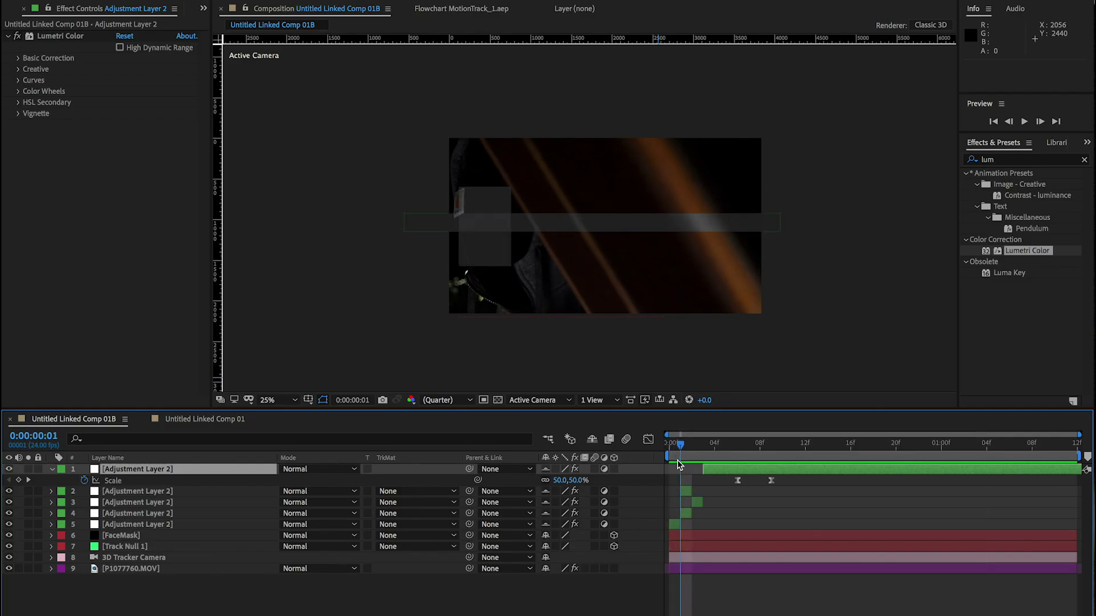
scroll(684, 450, up, 5)
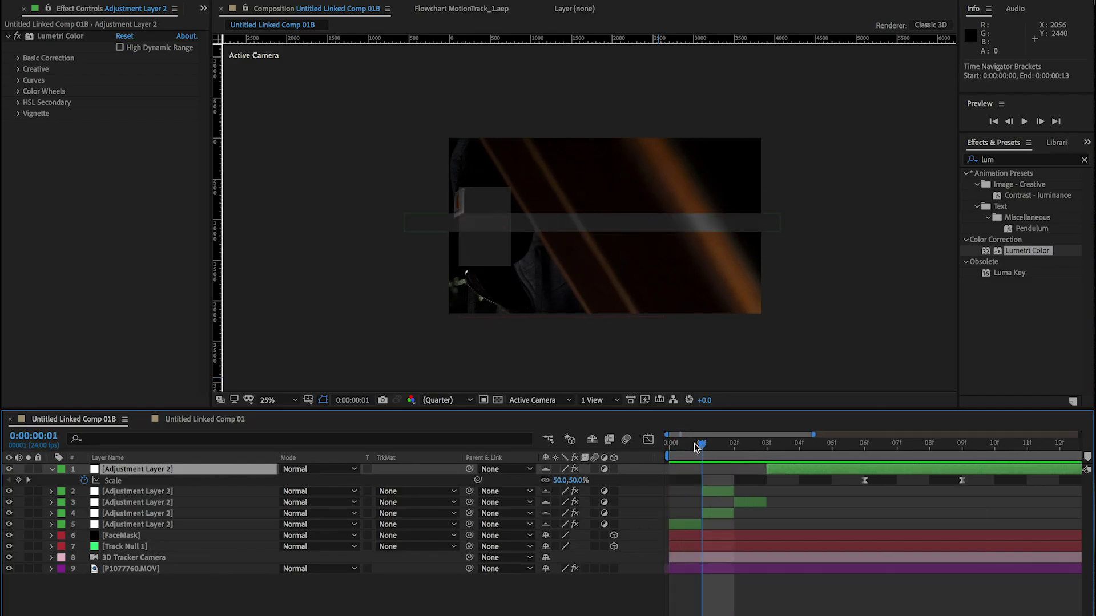
mouse_move(710, 449)
mouse_down()
mouse_move(730, 451)
mouse_move(699, 451)
mouse_up()
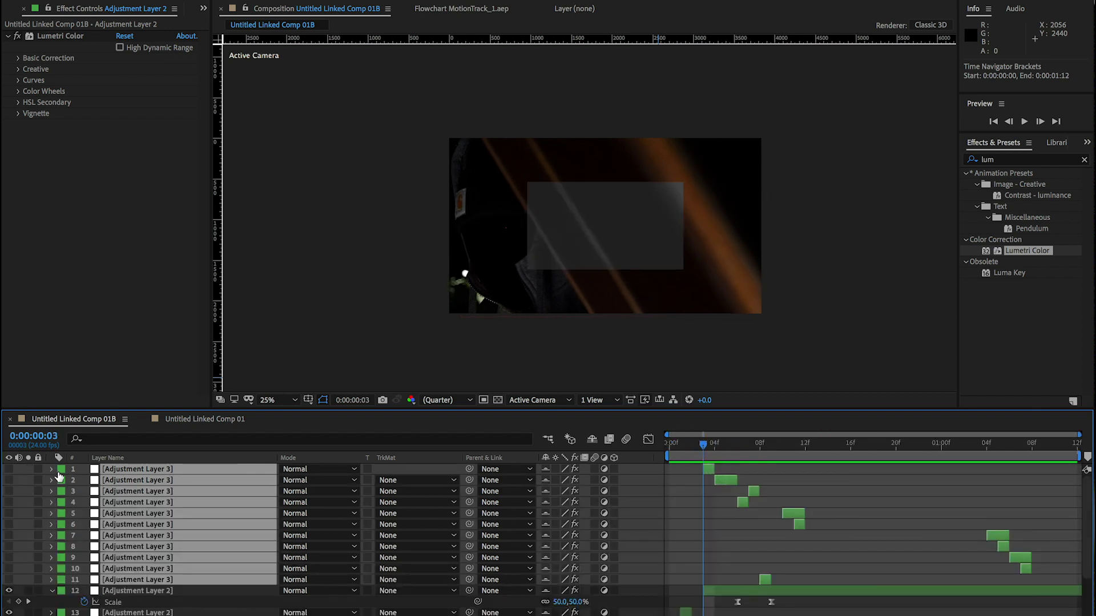
- Give the eleven new Adjustment Layer 3 glitch layers a yellow label
click(60, 476)
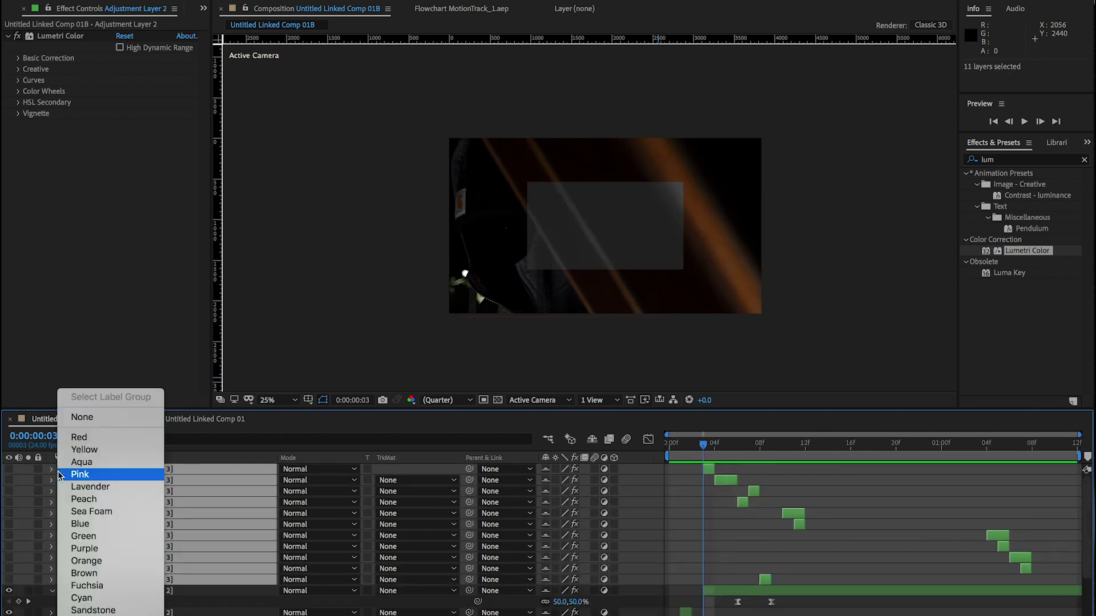
click(106, 448)
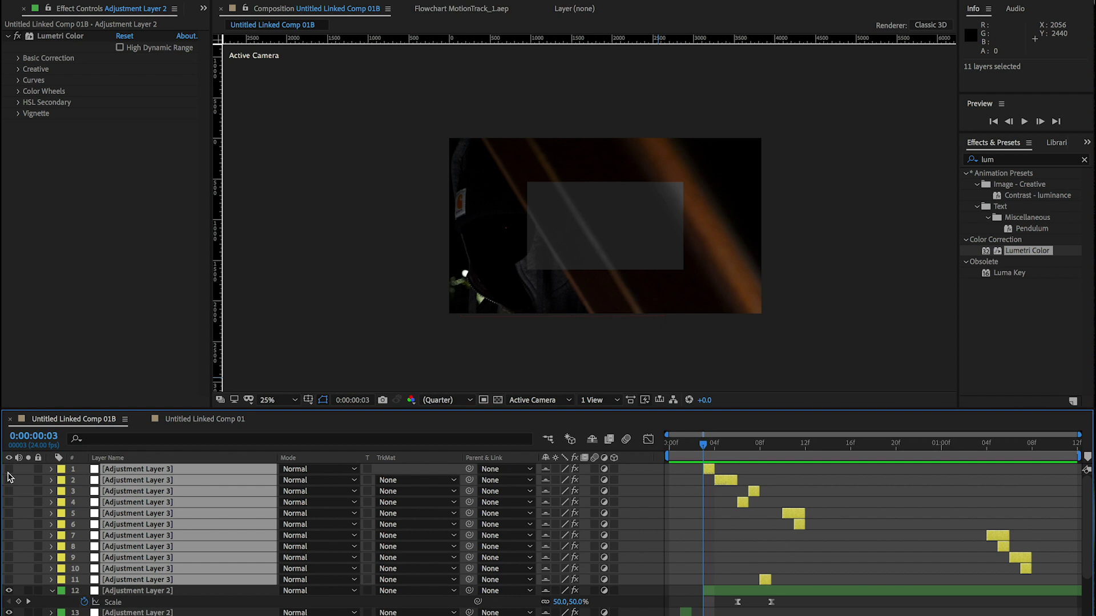
click(754, 470)
- Apply a Distort > Transform effect to the first Adjustment Layer 3 and move to about frame 7
click(710, 470)
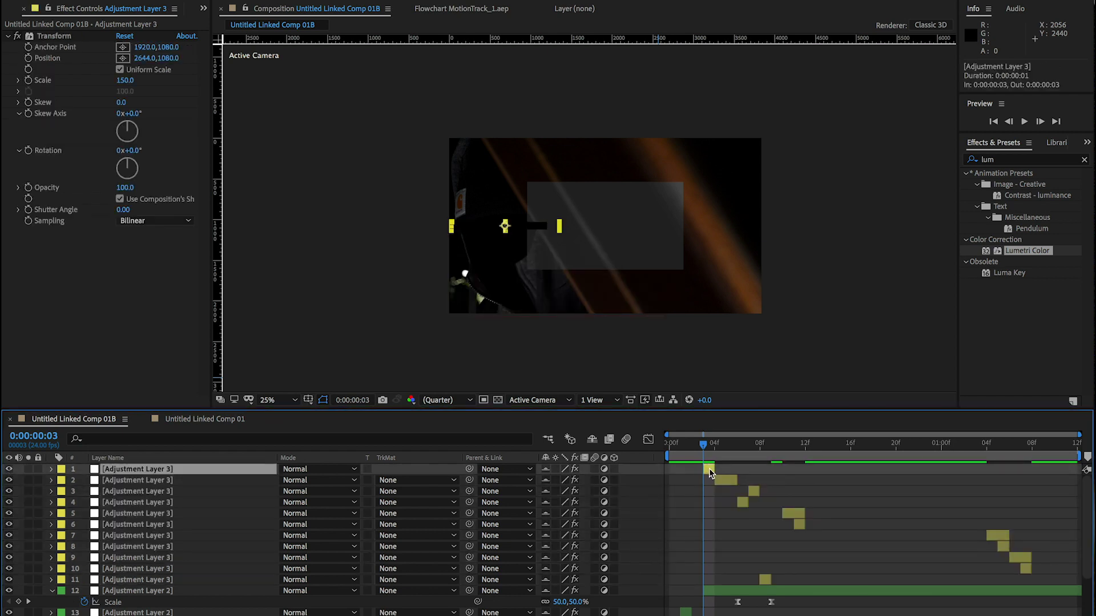
click(61, 36)
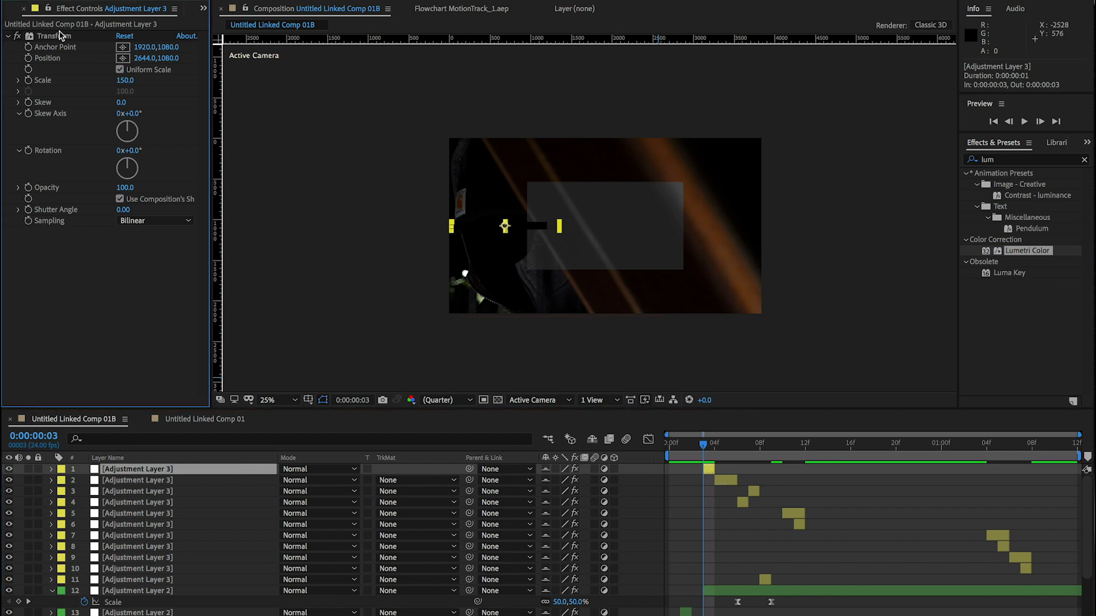
click(268, 0)
mouse_move(282, 109)
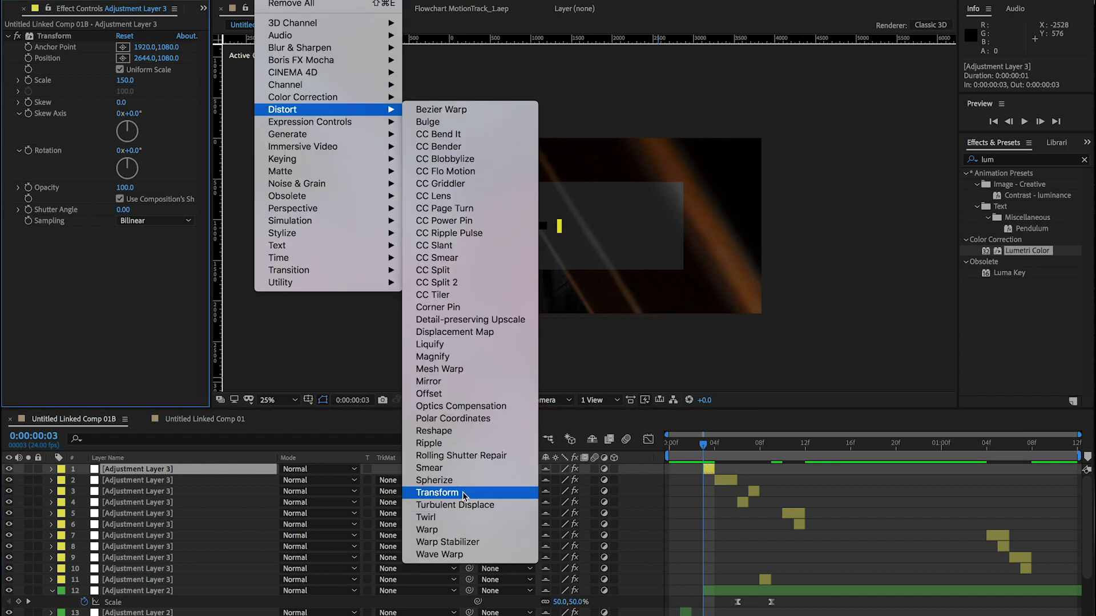
click(462, 492)
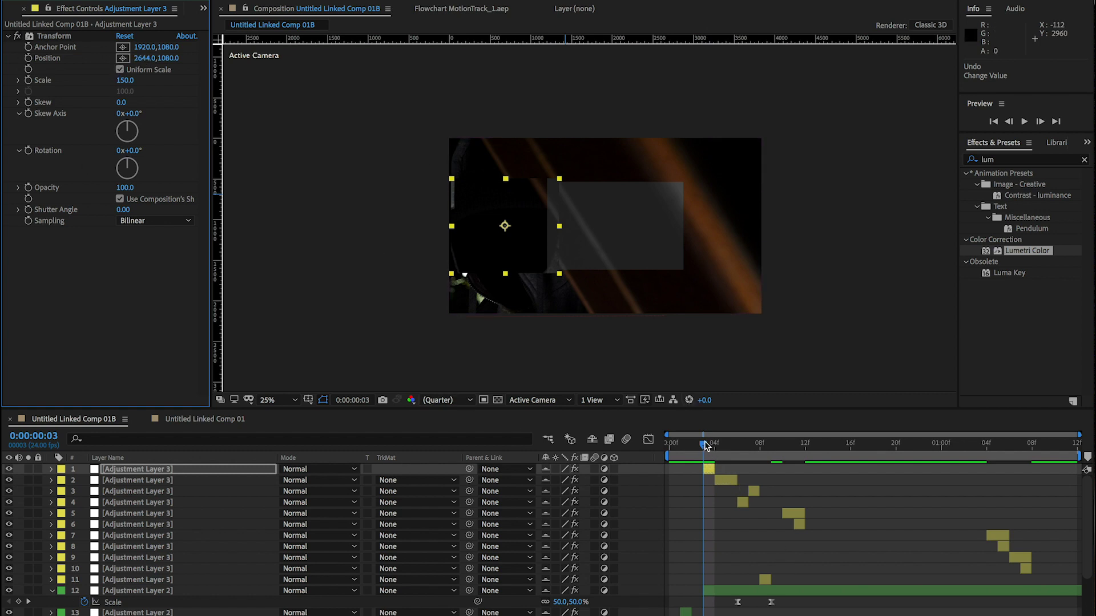
drag(706, 445, 752, 446)
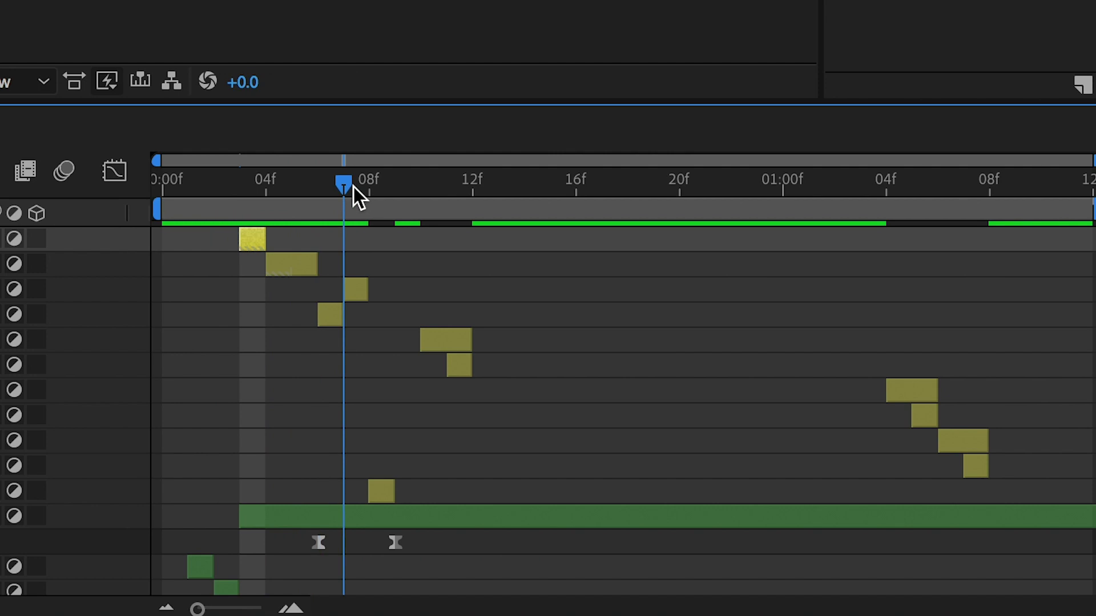
- Try anchor point and reset changes on the third and fourth layers' Transform, undoing both
click(356, 288)
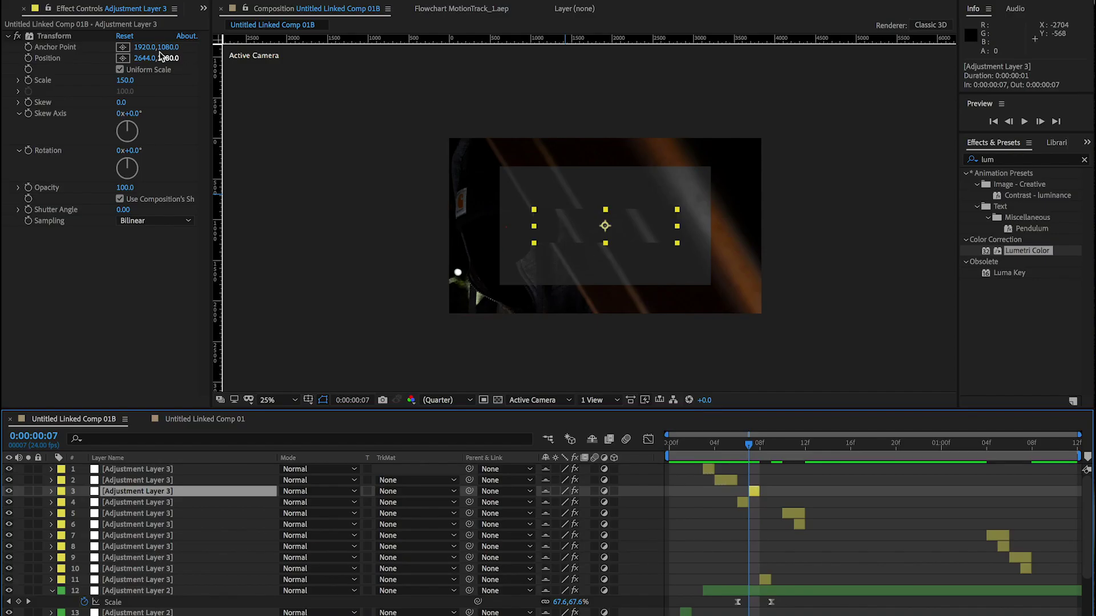
drag(150, 47, 708, 80)
drag(292, 65, 370, 75)
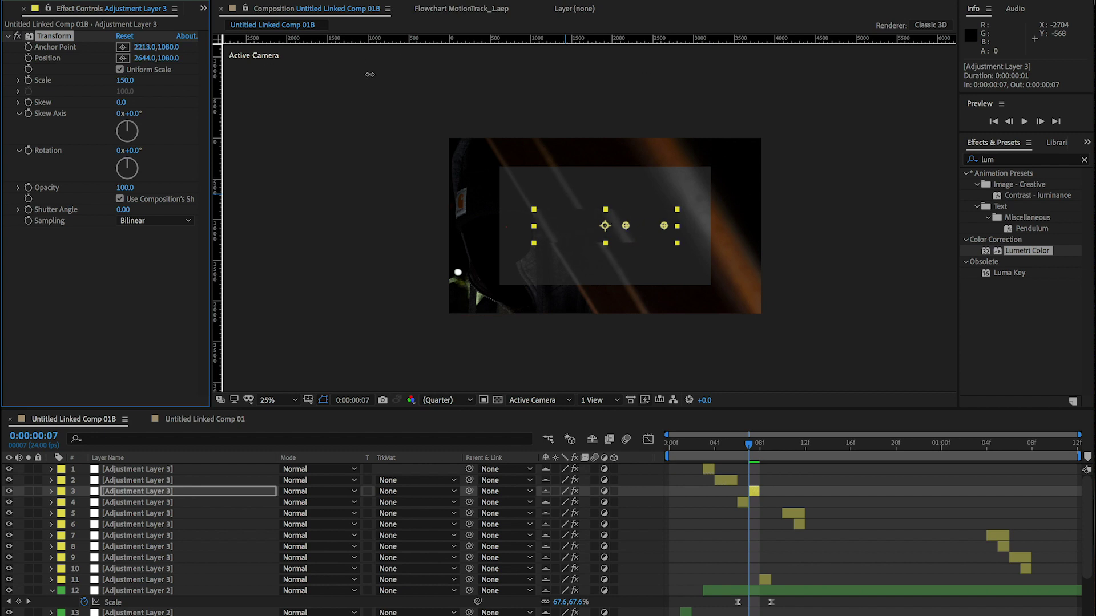
key(ctrl+z)
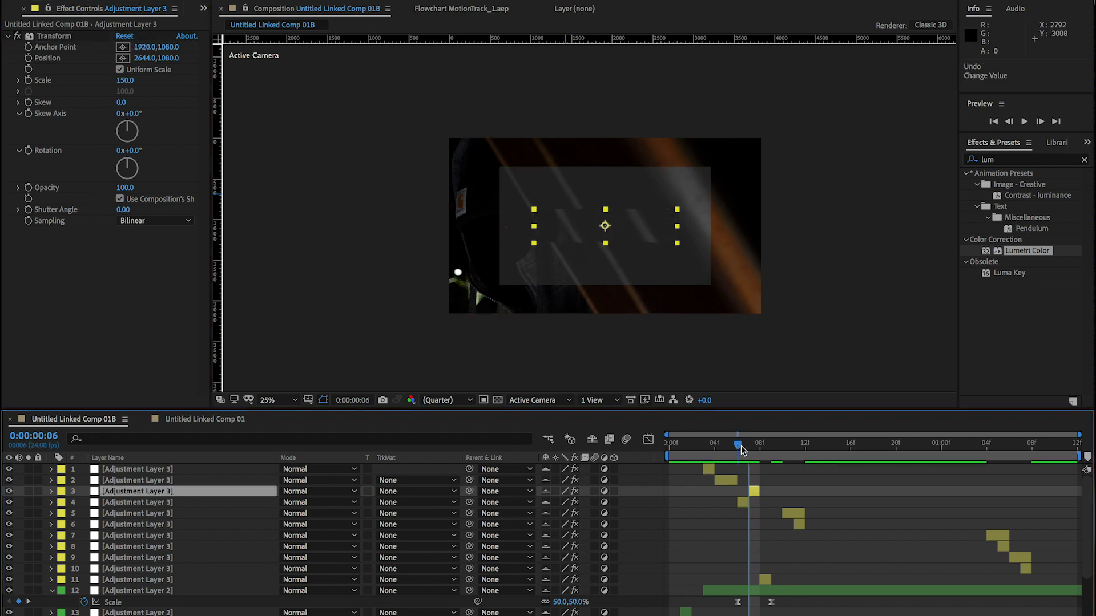
click(738, 445)
click(744, 504)
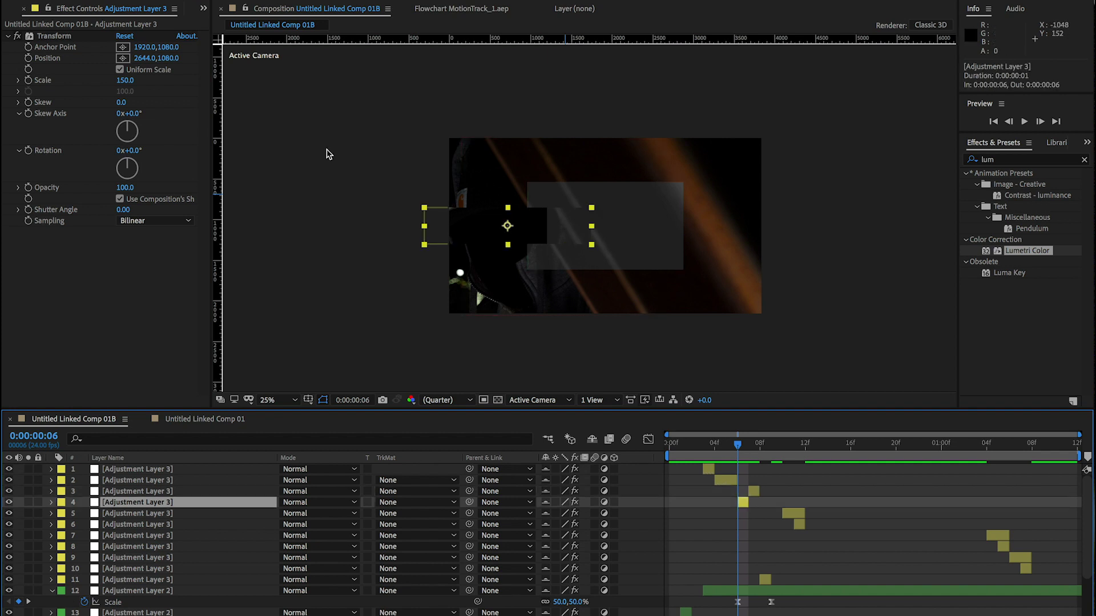
click(125, 36)
key(ctrl+z)
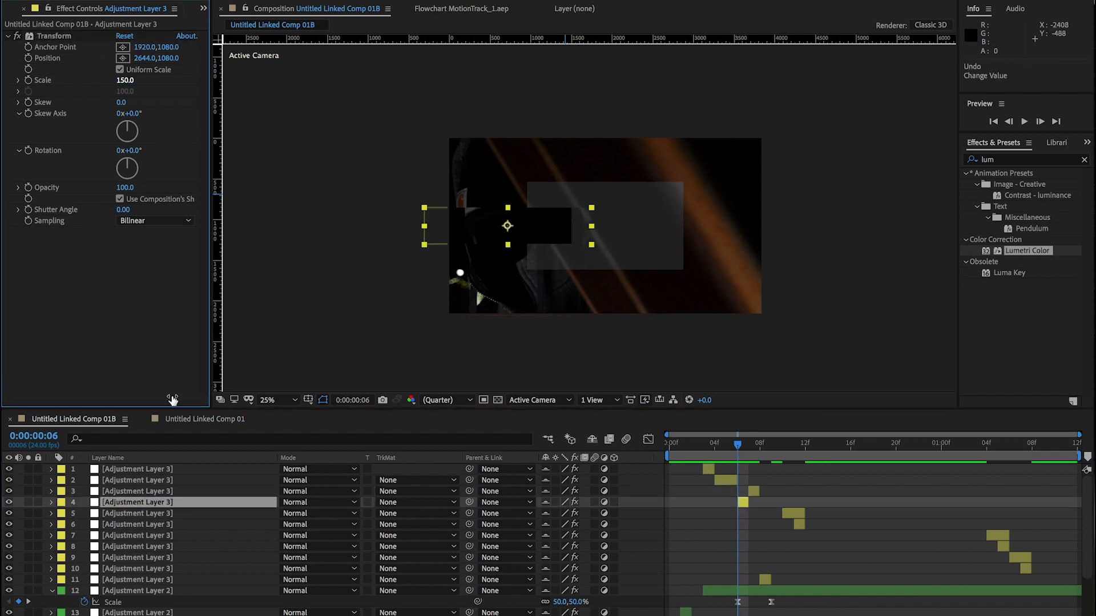
- Turn the FaceMask layer back on and scrub through the glitch frames
scroll(99, 561, down, 3)
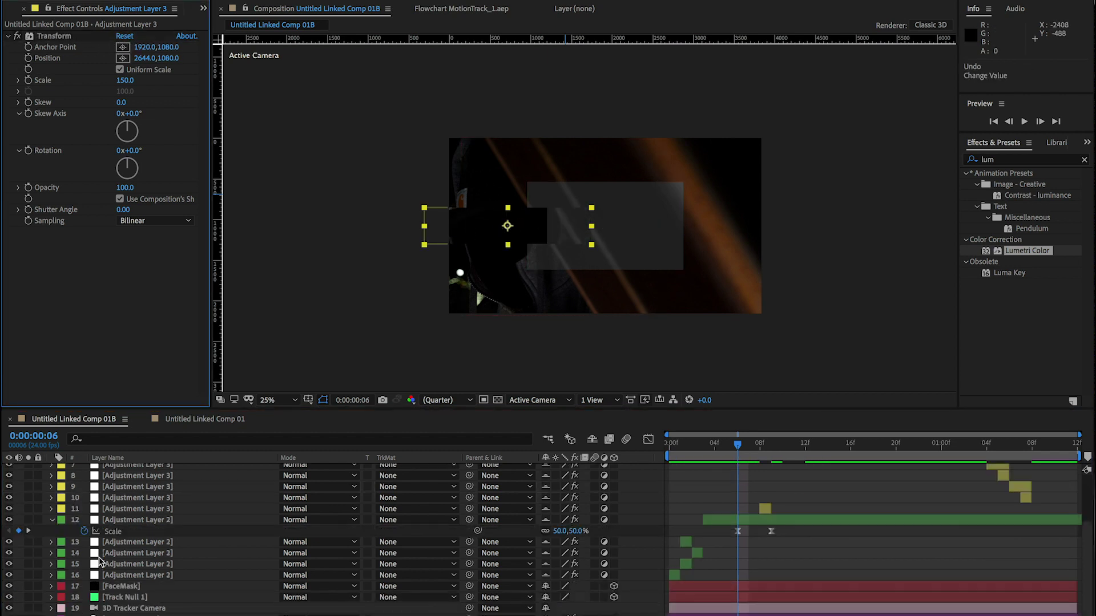
click(9, 587)
scroll(135, 582, up, 3)
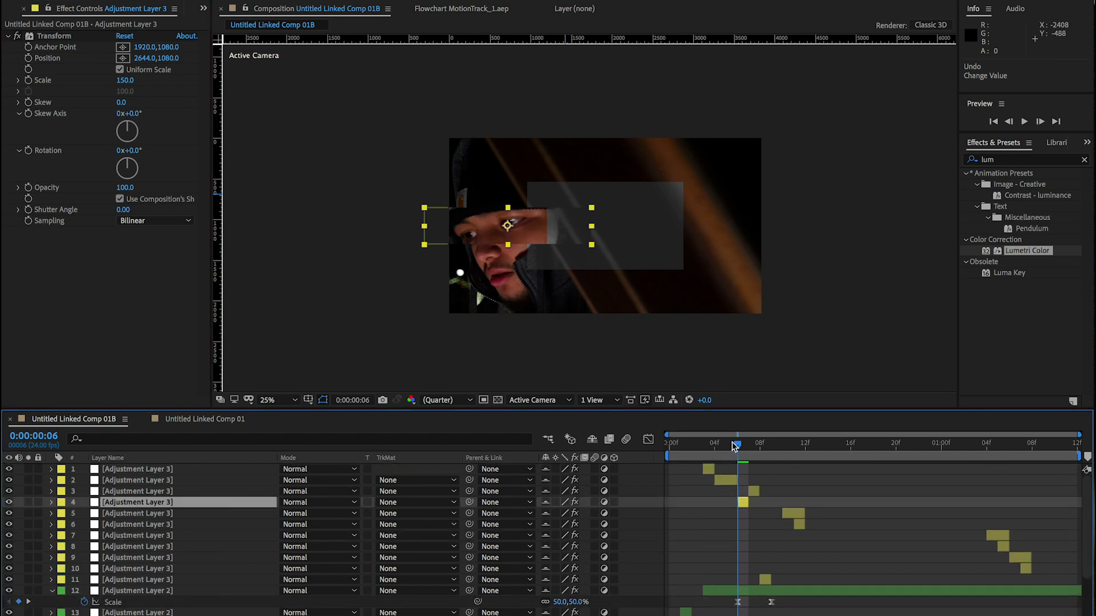
drag(735, 446, 769, 443)
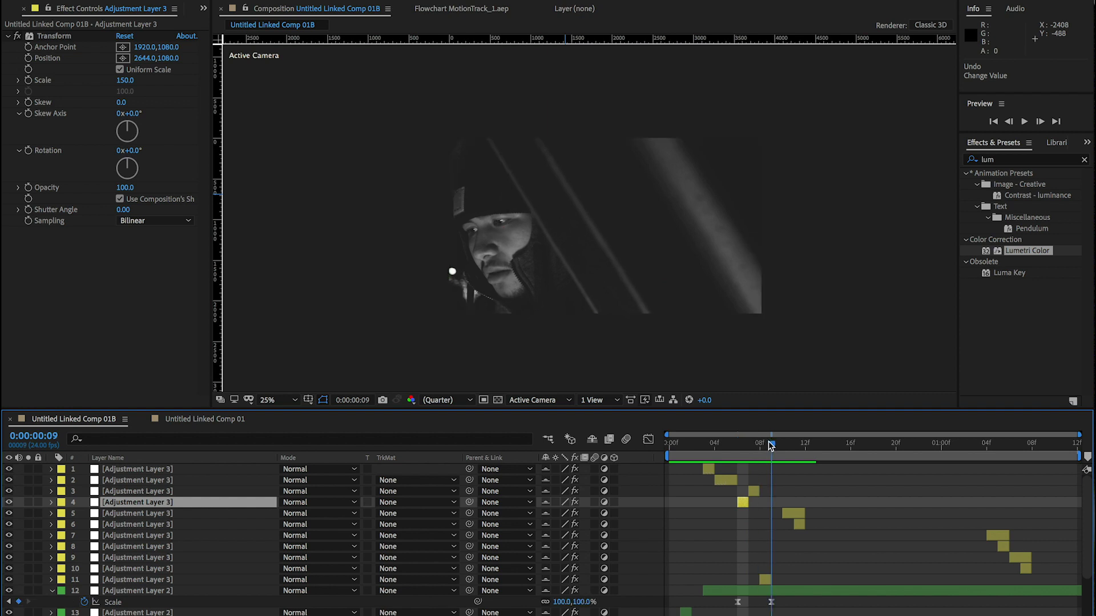
- Trim the FaceMask layer's in-point to frame 9 with Alt+[ and scrub to check it
scroll(782, 488, down, 3)
mouse_move(102, 606)
click(117, 586)
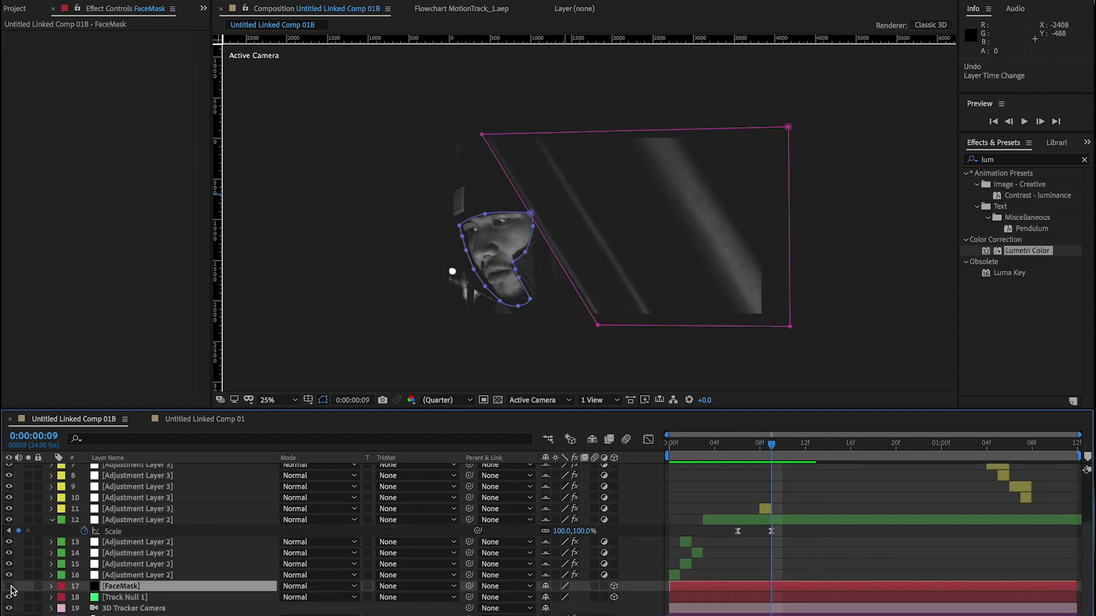
key(alt+bracketleft)
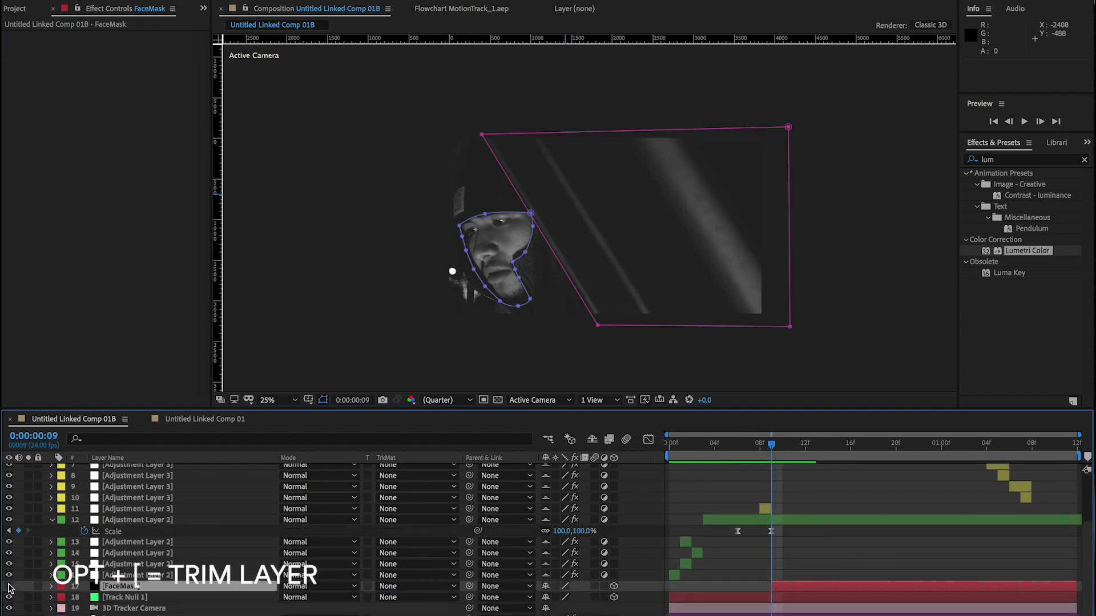
click(783, 565)
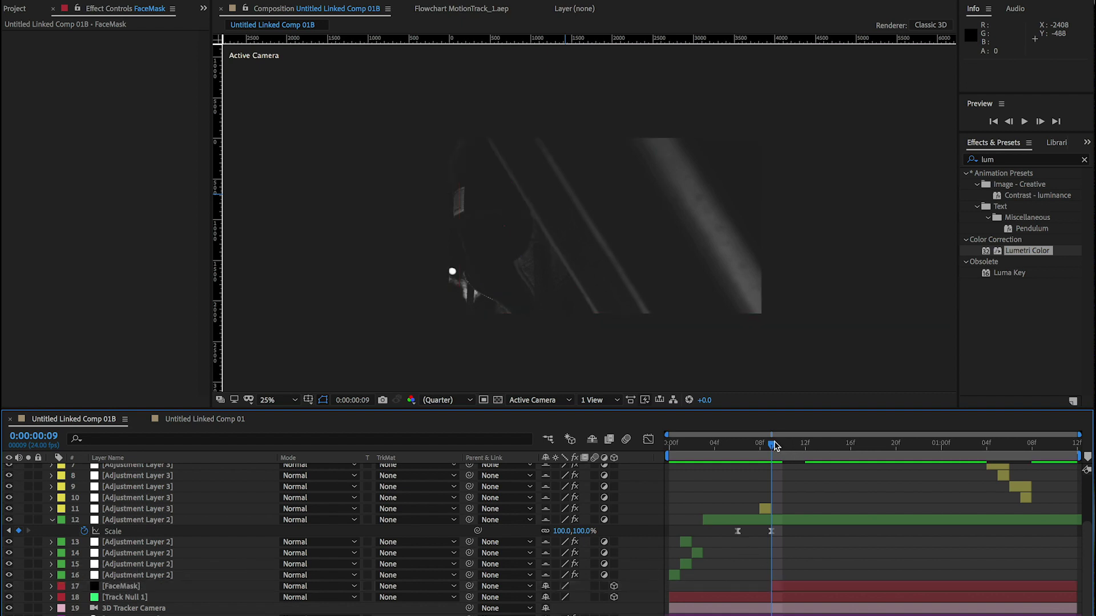
drag(774, 445, 726, 451)
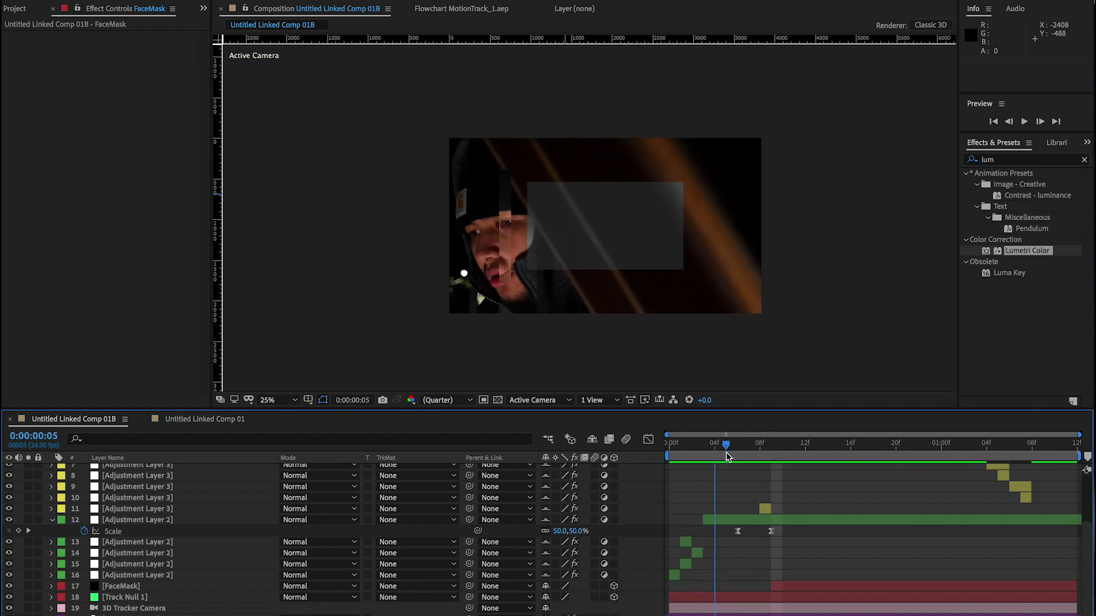
scroll(731, 546, up, 3)
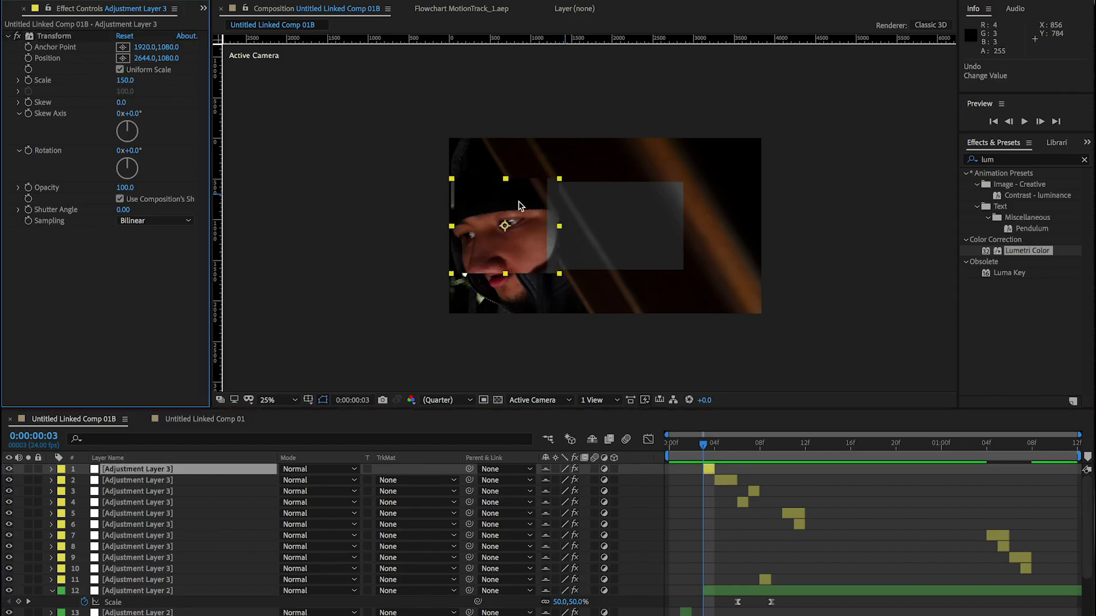
- Undo a stray box move, then select glitch adjustment layers around 0:00:01:05
drag(598, 211, 511, 225)
key(ctrl+z)
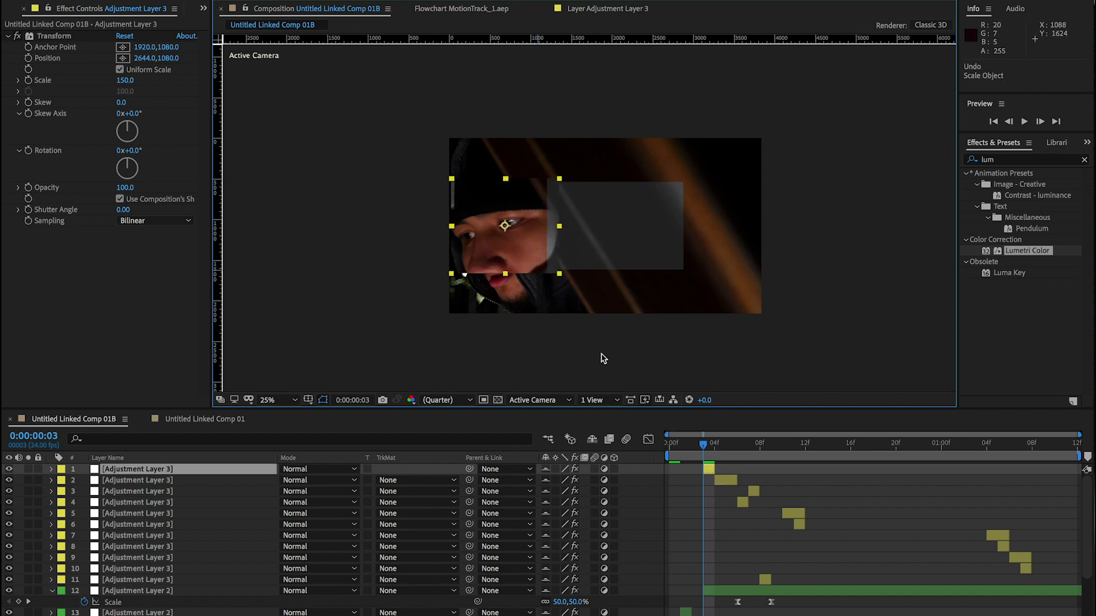
click(791, 469)
click(797, 507)
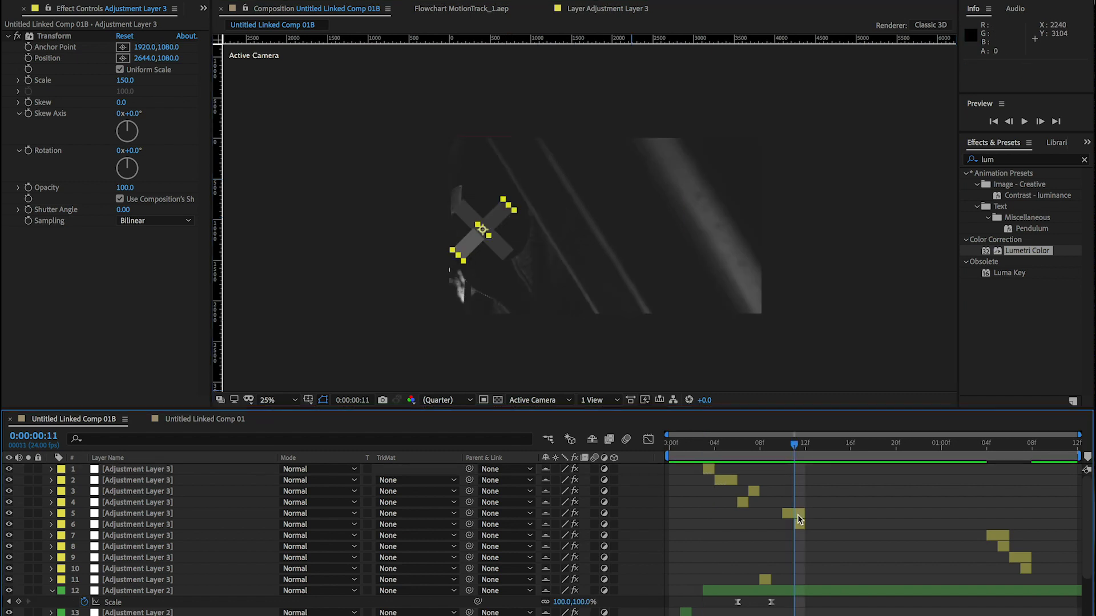
click(797, 515)
shift+click(798, 522)
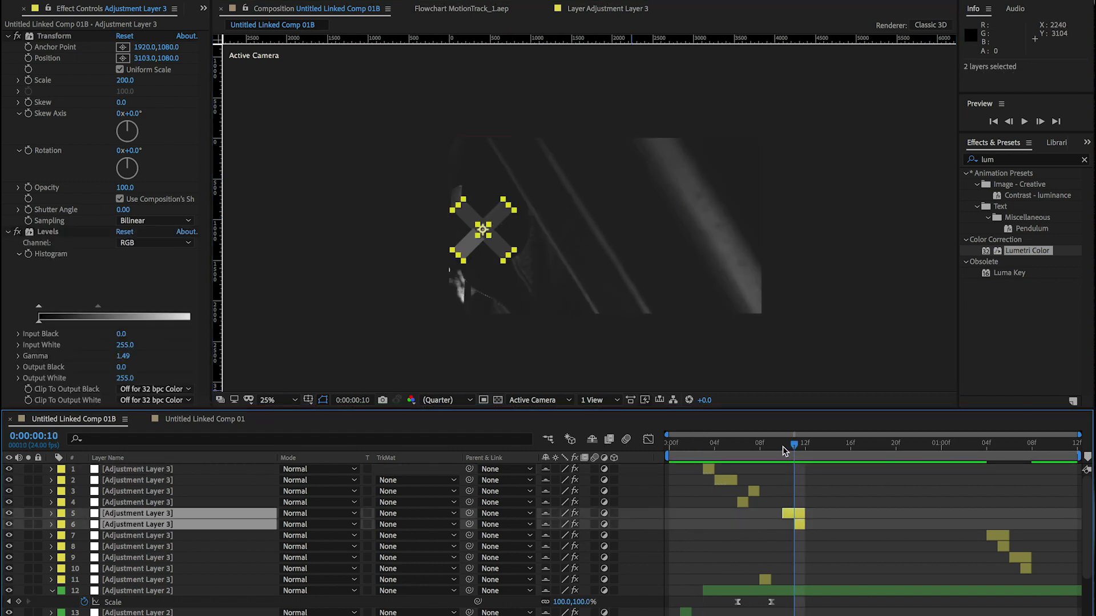
click(1002, 444)
click(1003, 536)
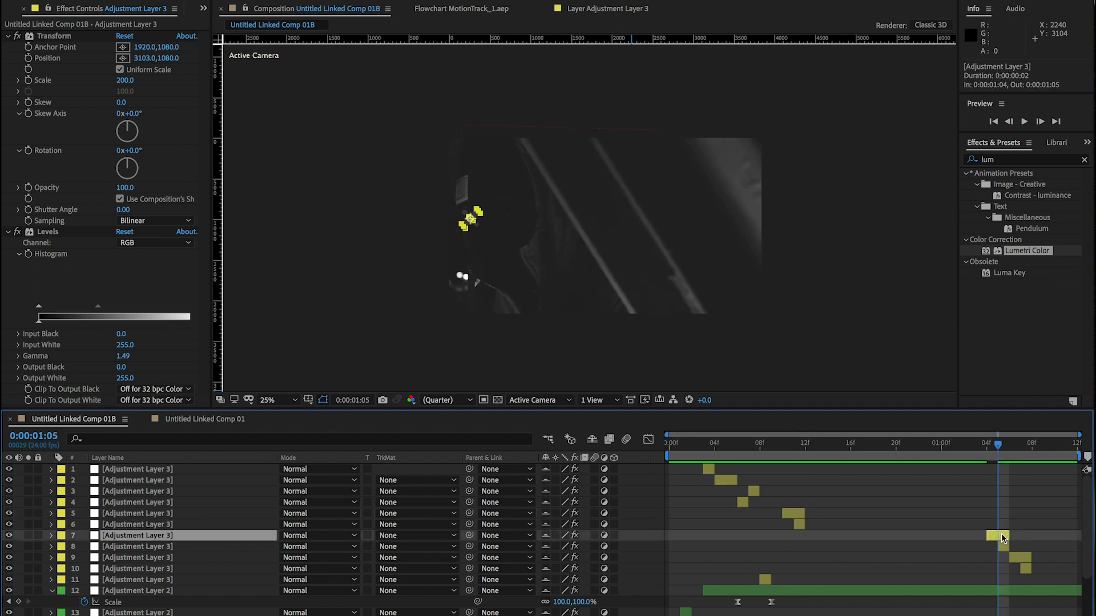
click(673, 363)
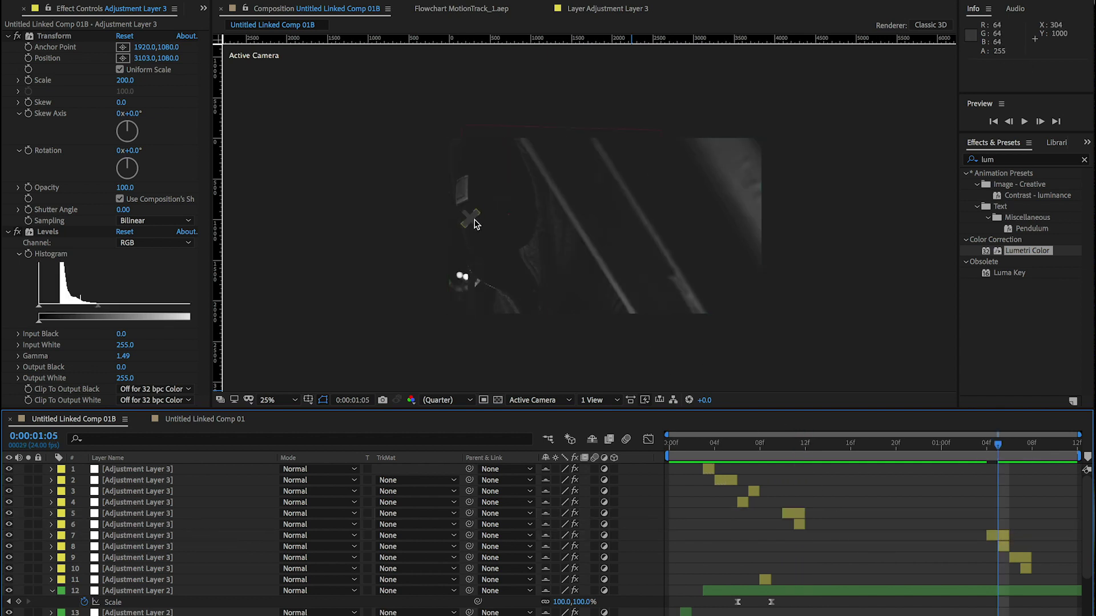
- Switch off the Levels effect on adjustment layer 7 and return to the comp start
click(475, 224)
click(63, 231)
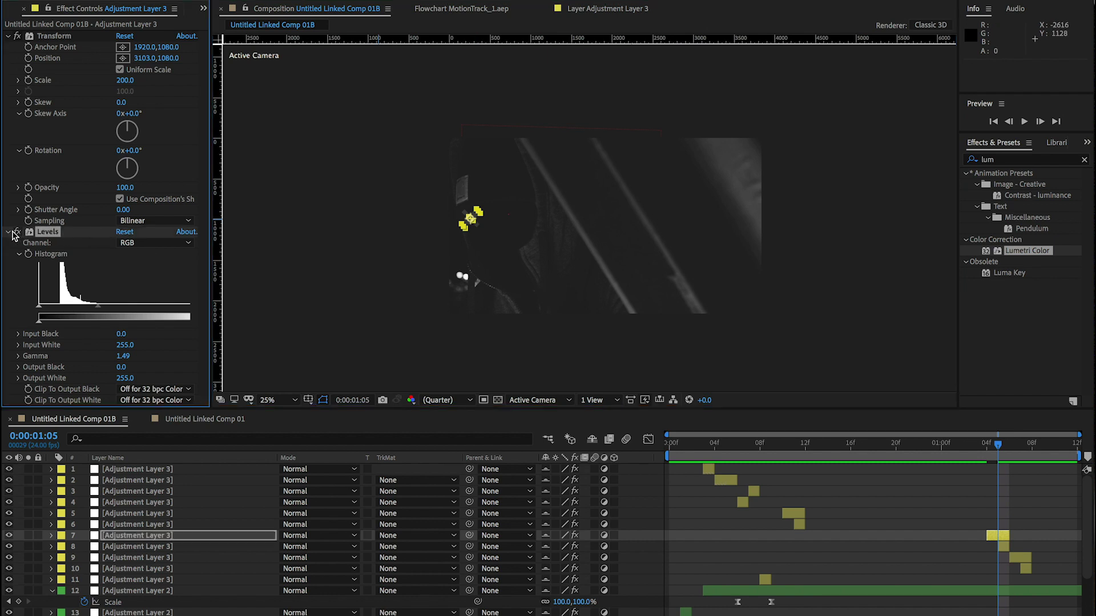
click(303, 353)
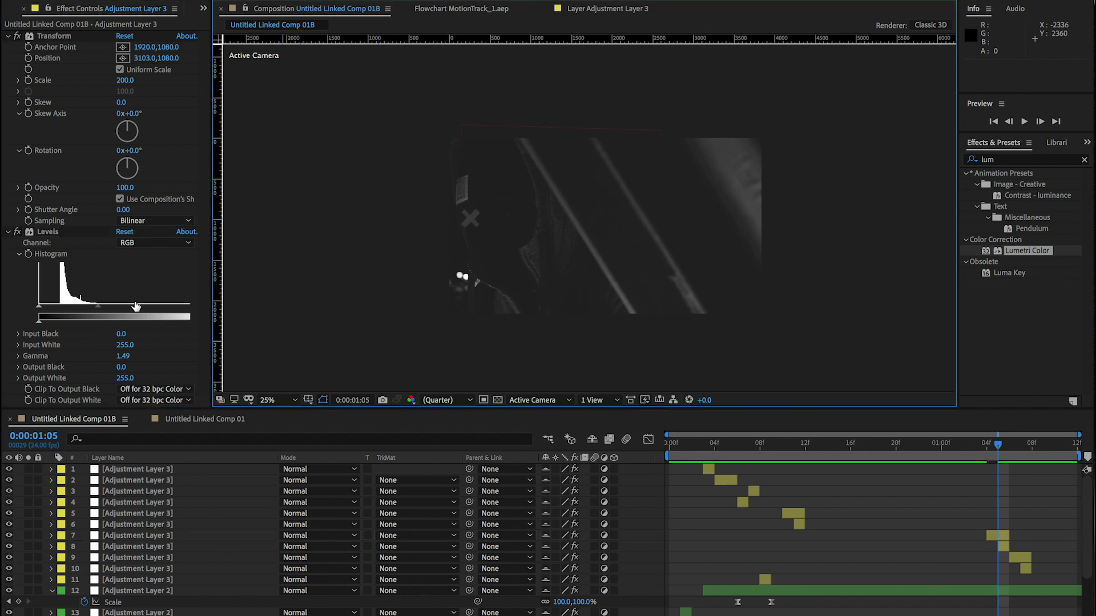
click(17, 232)
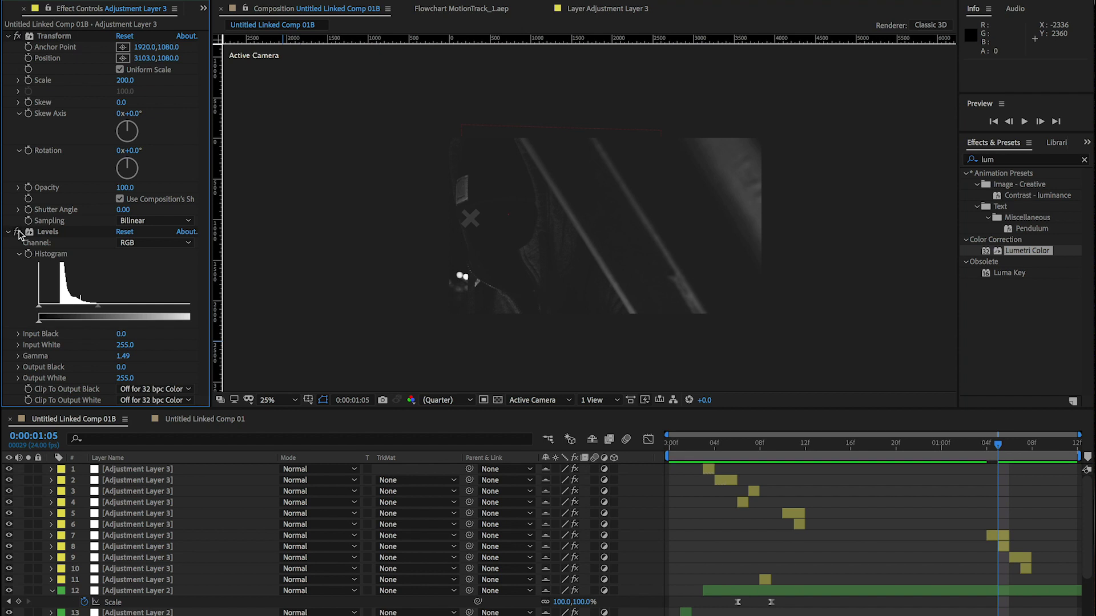
drag(981, 454, 660, 490)
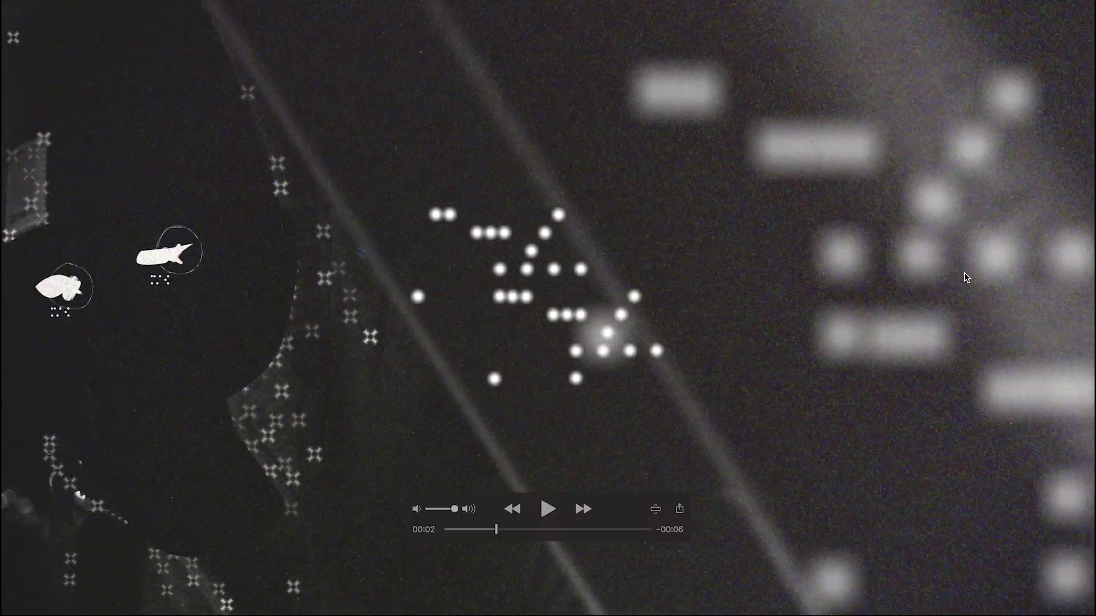
- Switch to Google Chrome showing the aescripts 'Data Damage Animated Typeface' results
key(super+Tab)
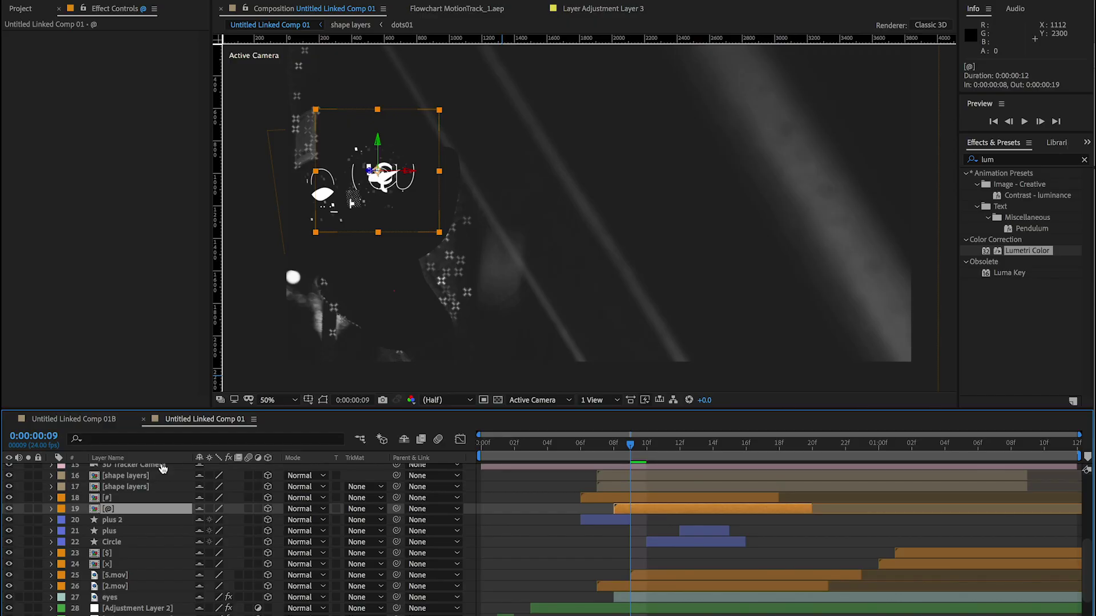
key(super+Tab)
click(430, 287)
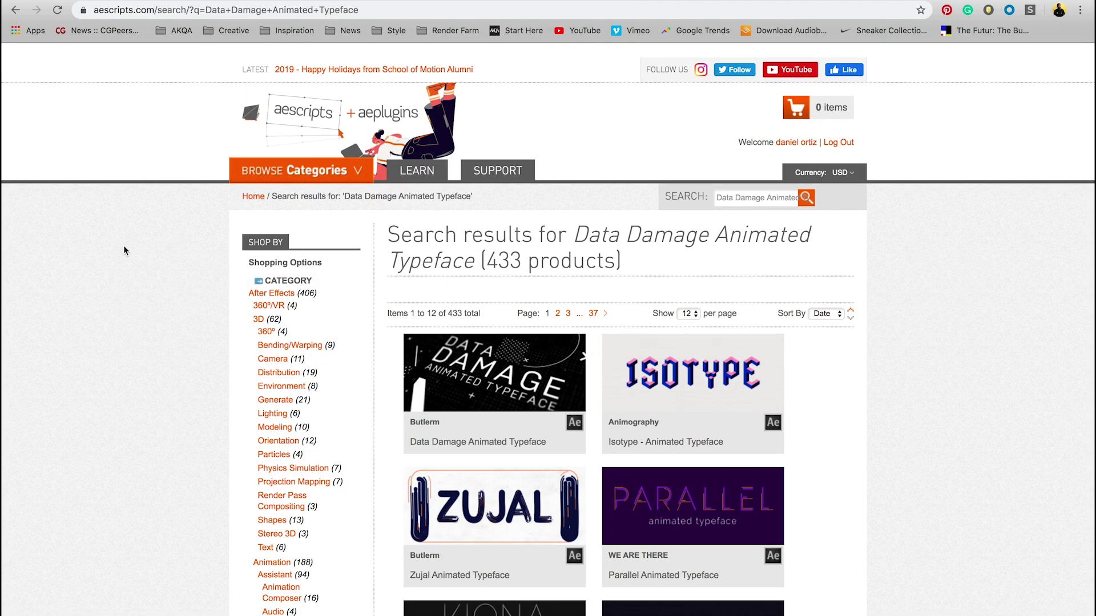
scroll(126, 248, down, 3)
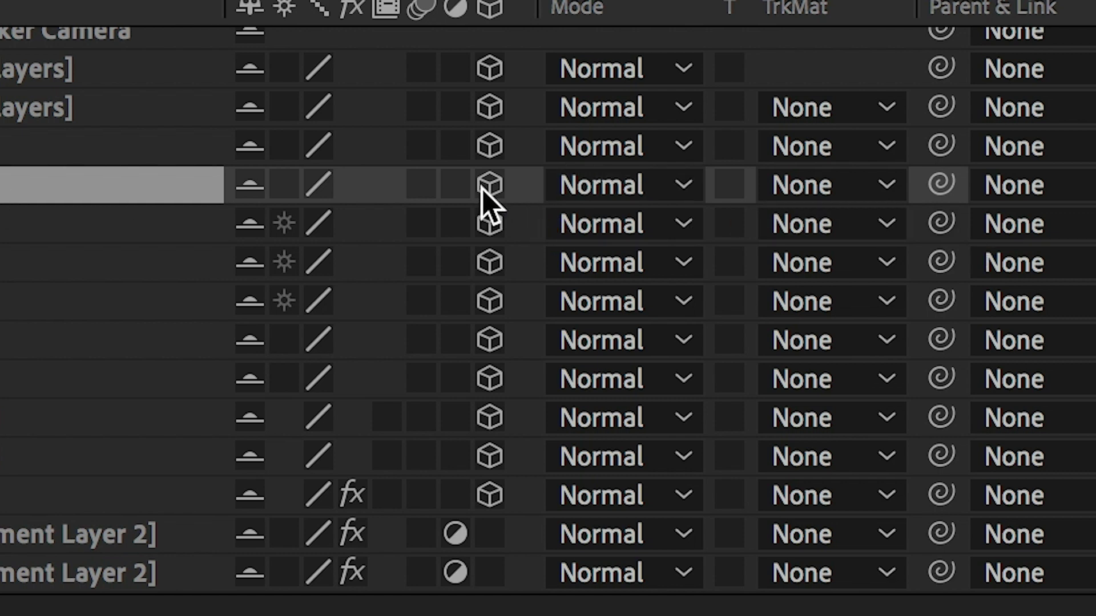
- Reveal Track Null 1's Position, then select the @ layer and move near frame 10
scroll(134, 509, up, 4)
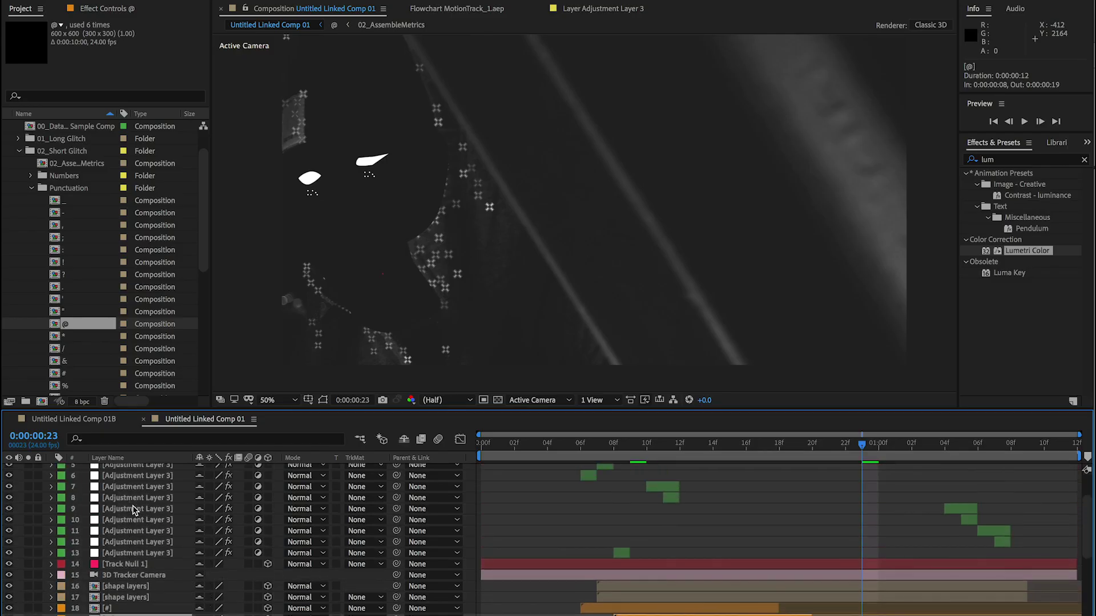
click(131, 543)
key(p)
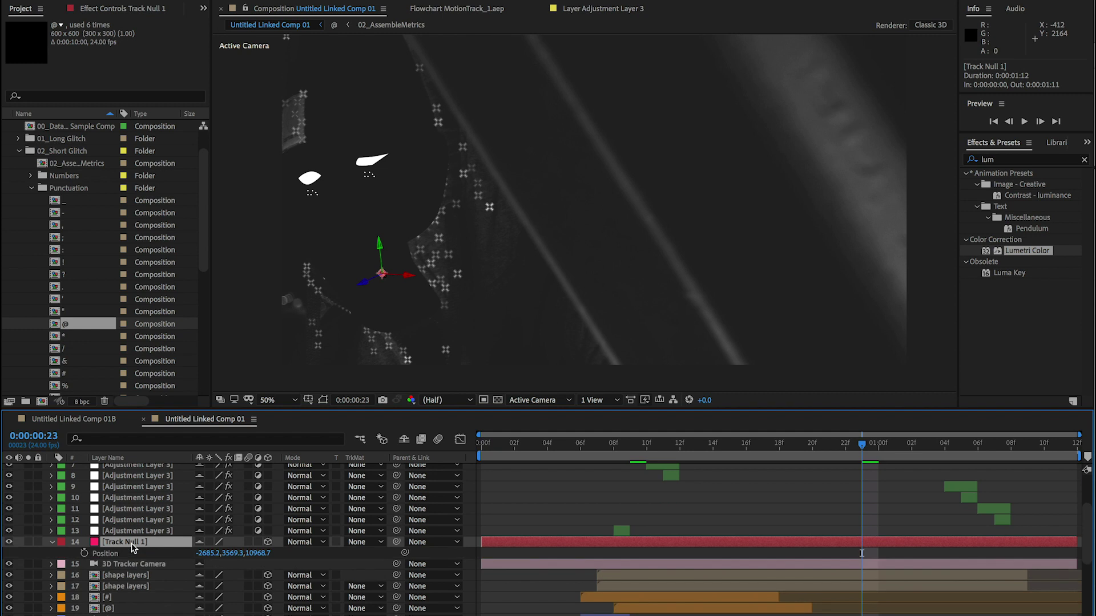
scroll(131, 544, down, 2)
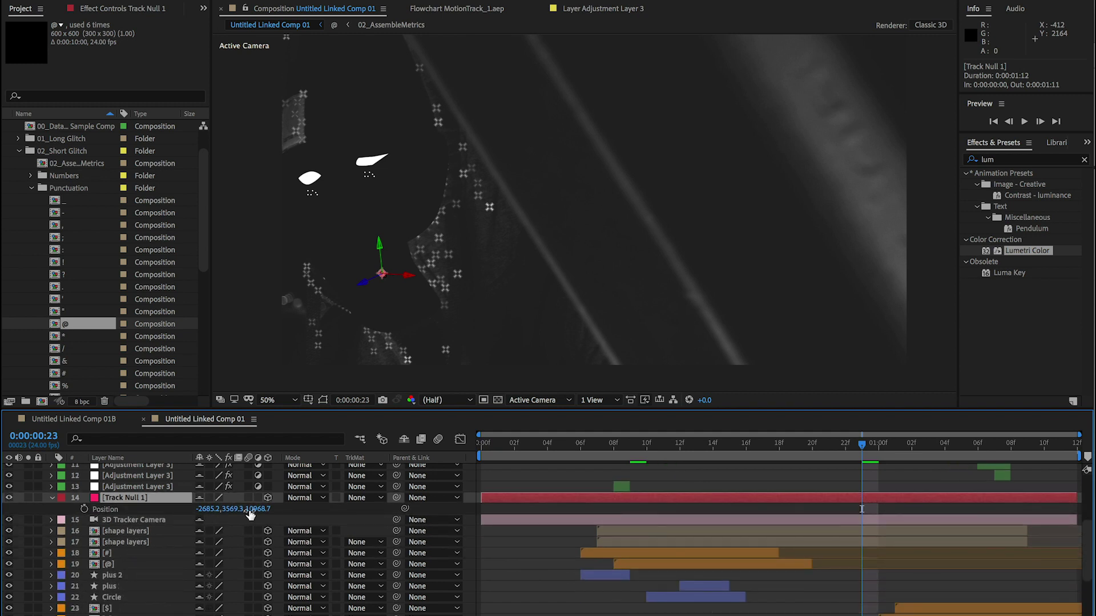
scroll(217, 516, down, 2)
click(113, 520)
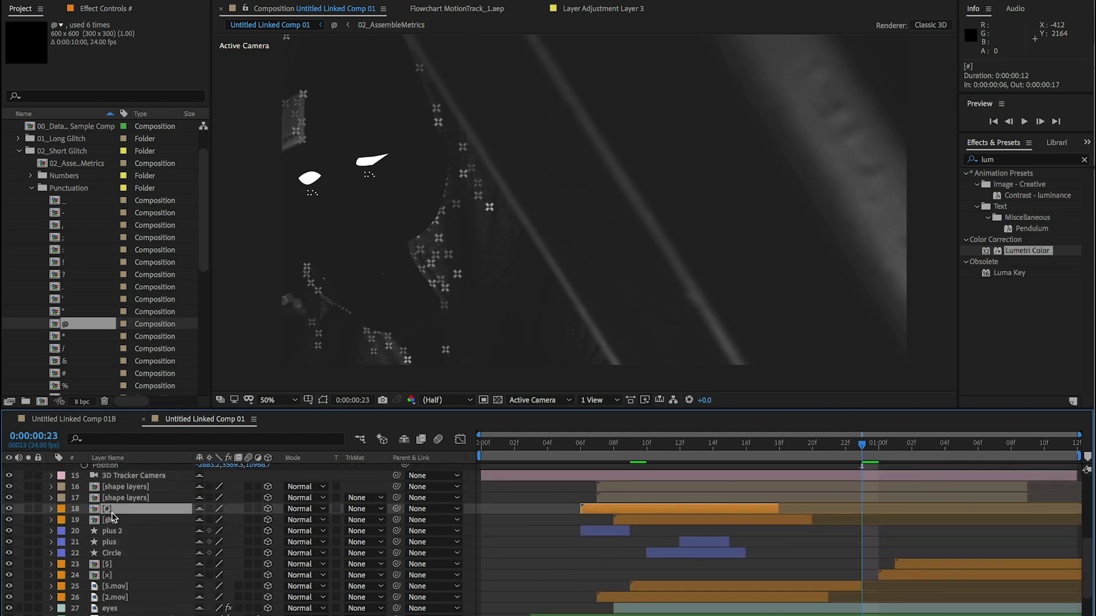
click(659, 446)
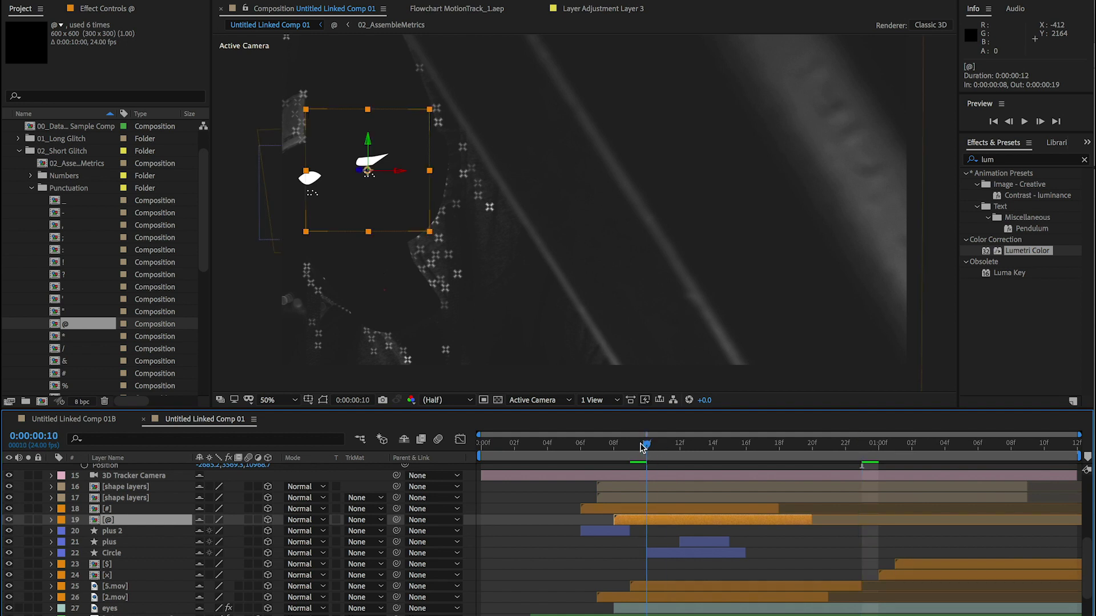
- Show the @ layer's Position, scrub to watch the glyph, then toggle and collapse the layer
key(p)
mouse_move(660, 447)
mouse_down()
mouse_move(630, 448)
mouse_move(705, 448)
mouse_move(651, 454)
mouse_up()
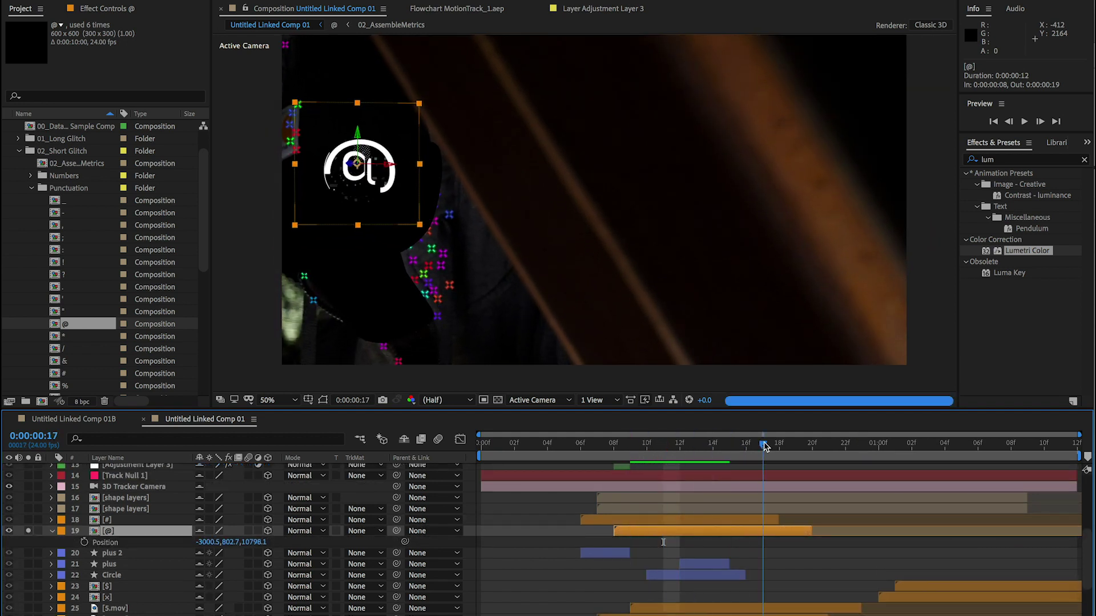
drag(765, 446, 663, 476)
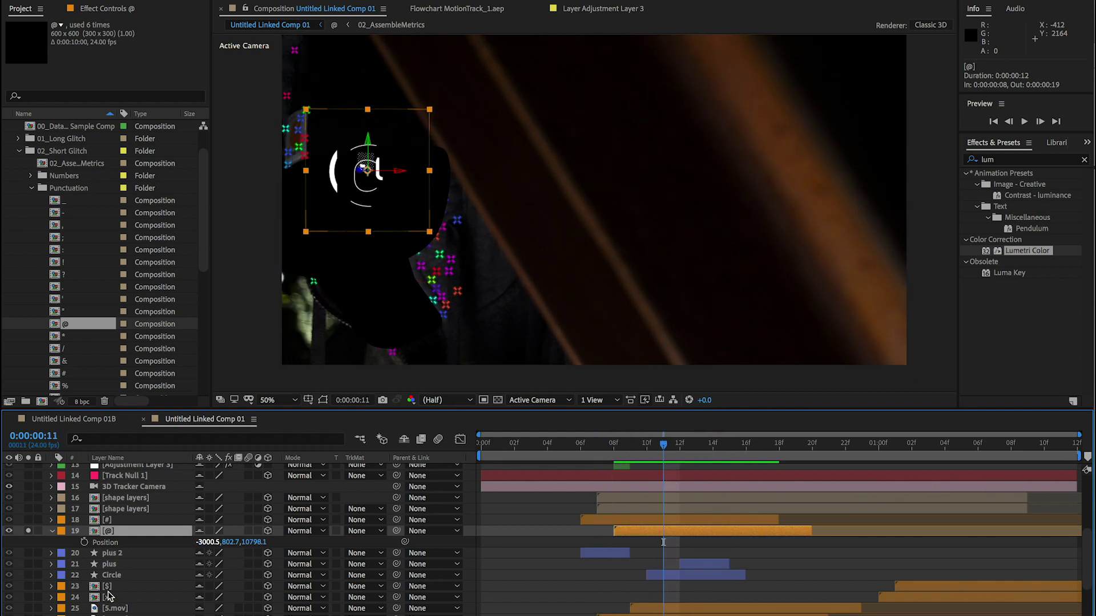
click(27, 537)
click(52, 531)
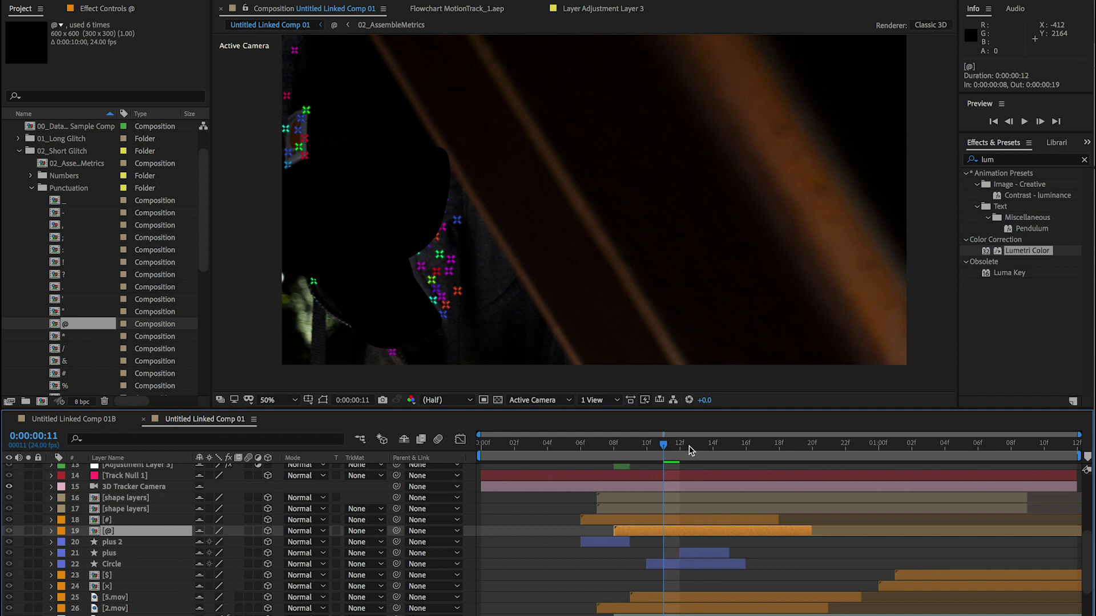
- Step to frame 10, undo the last value change, and scroll the timeline to the top
drag(657, 442, 614, 443)
scroll(50, 577, down, 3)
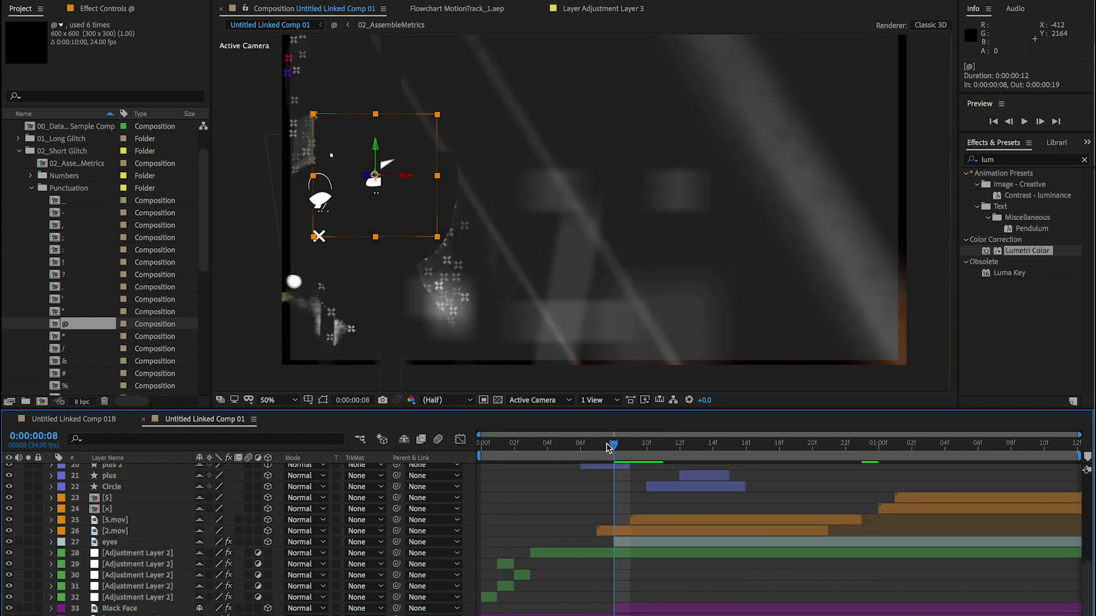
key(Page_Down)
key(Page_Down)
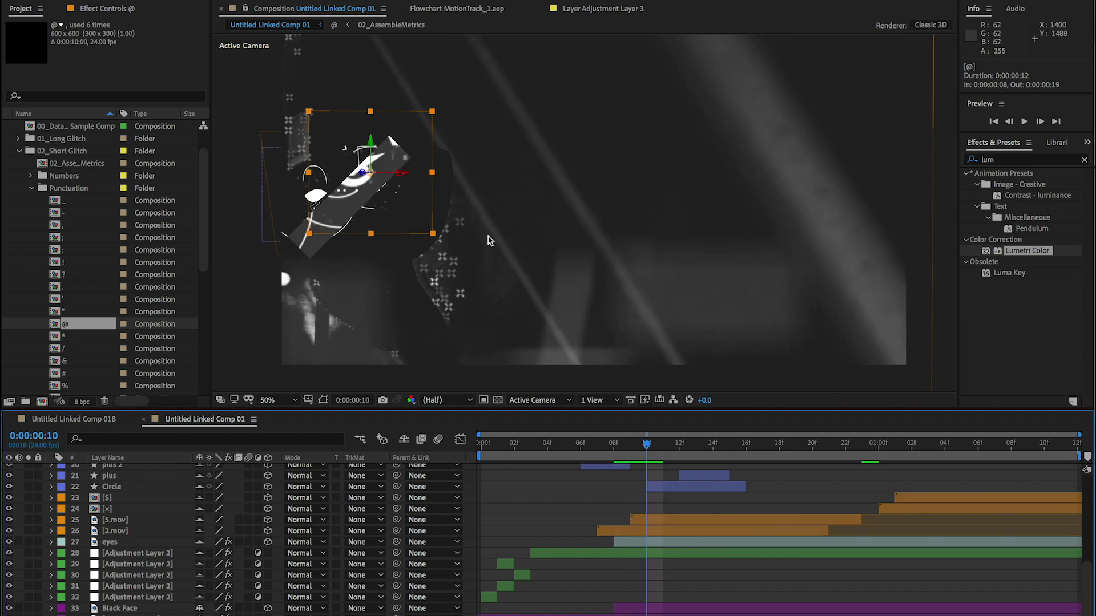
click(394, 187)
key(ctrl+z)
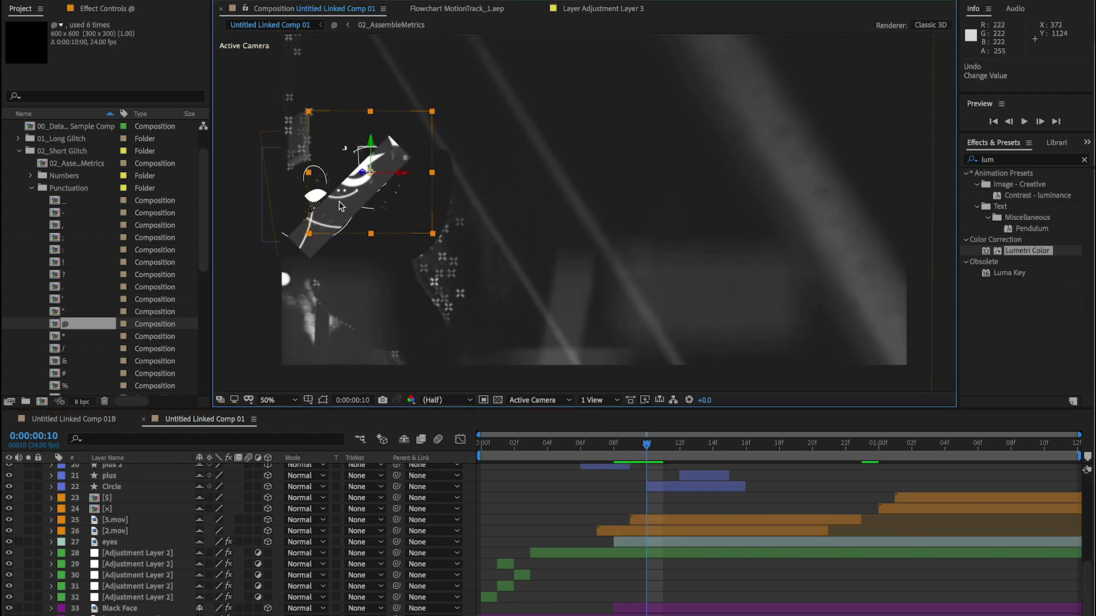
scroll(611, 506, up, 5)
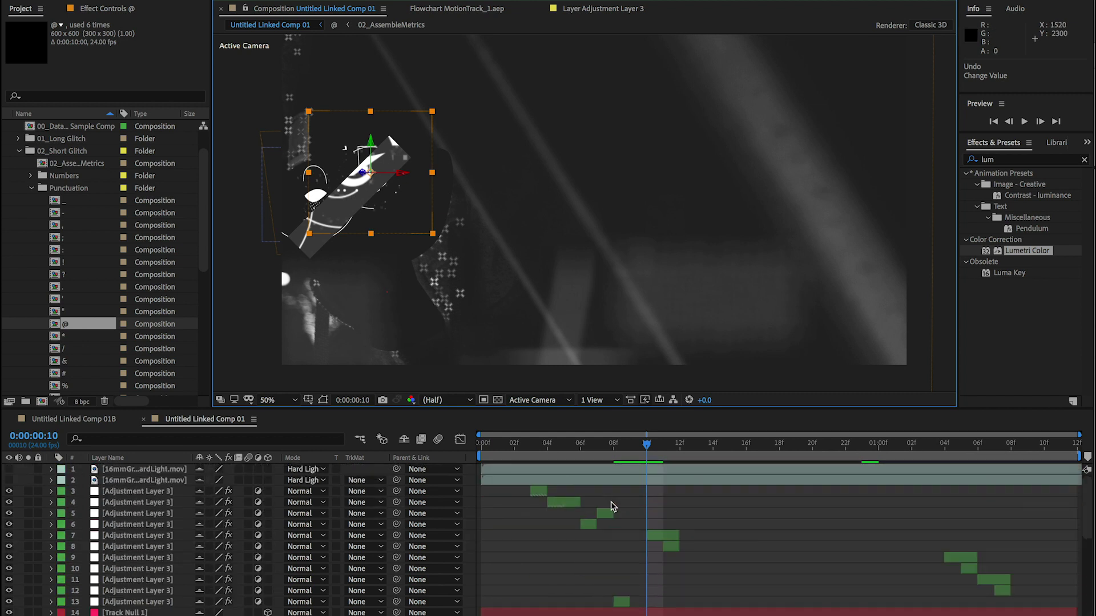
click(445, 216)
key(Page_Down)
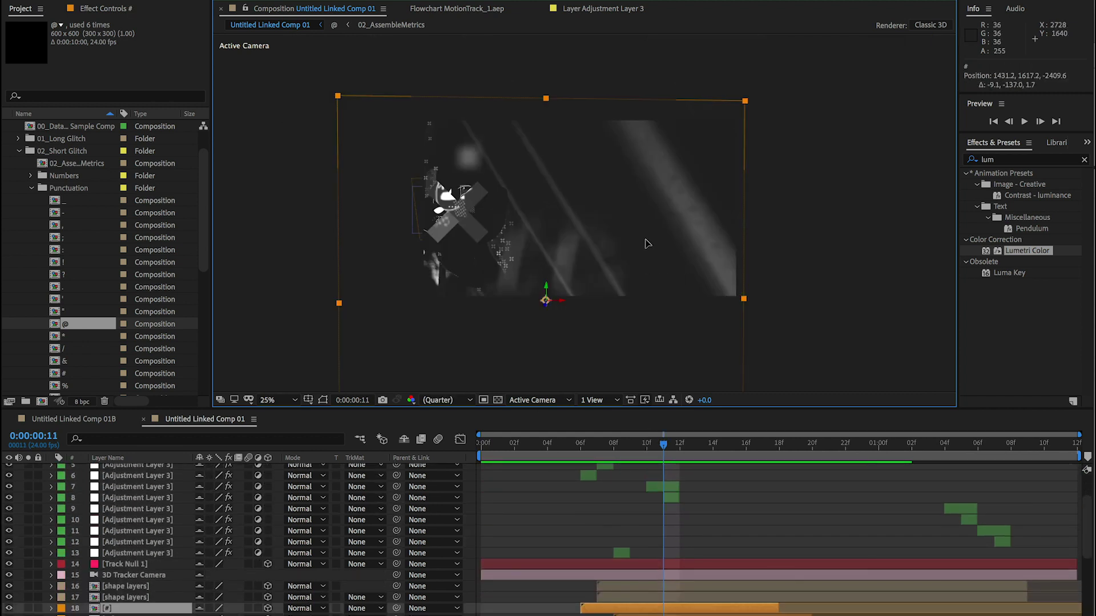
drag(606, 261, 645, 170)
key(ctrl+z)
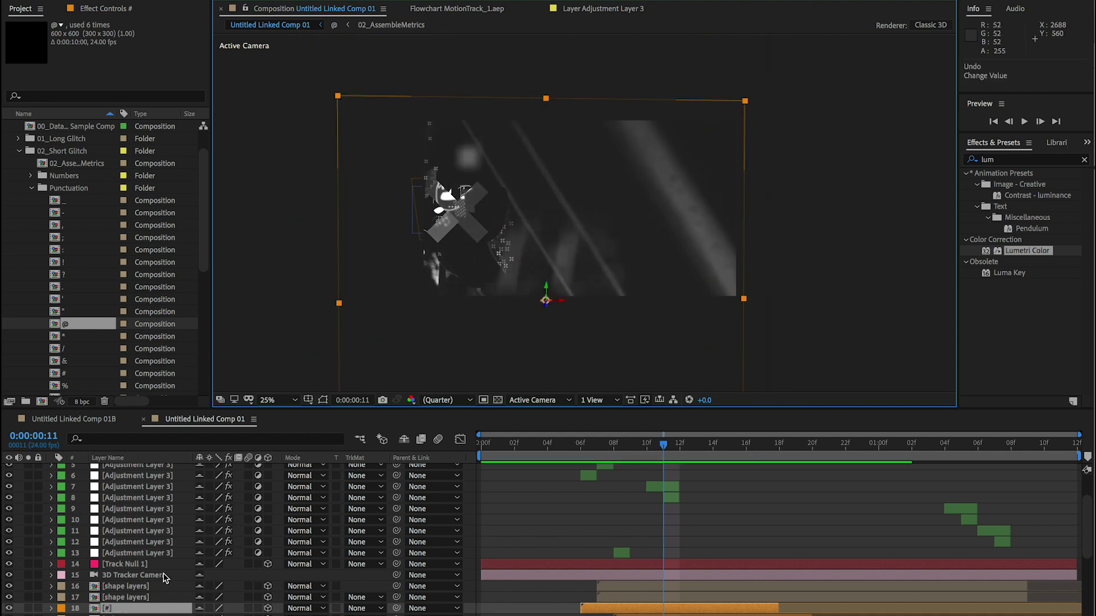
scroll(164, 577, down, 1)
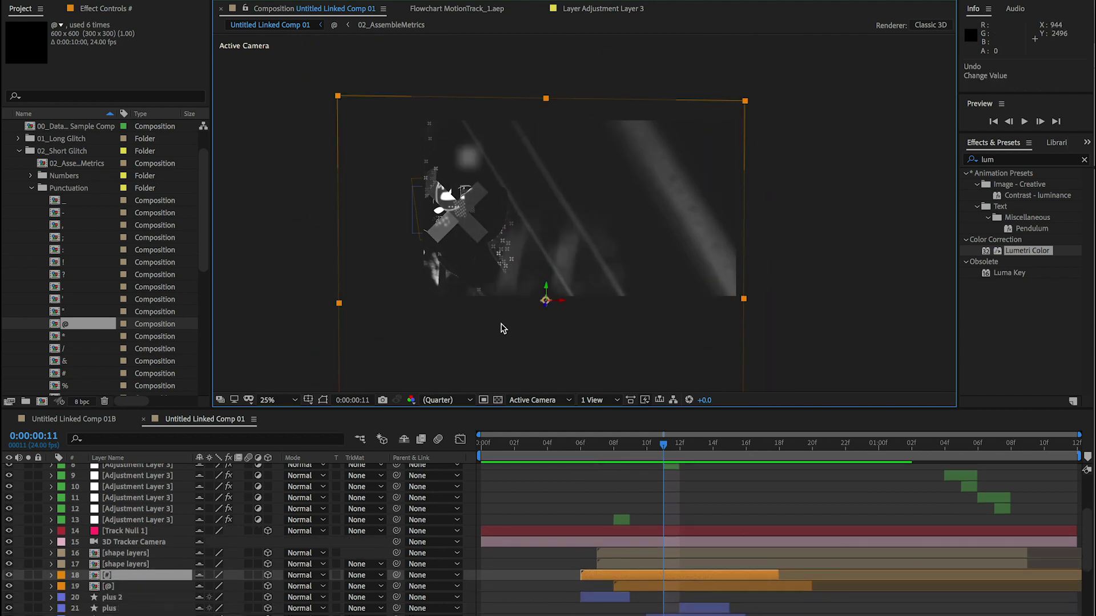
click(143, 541)
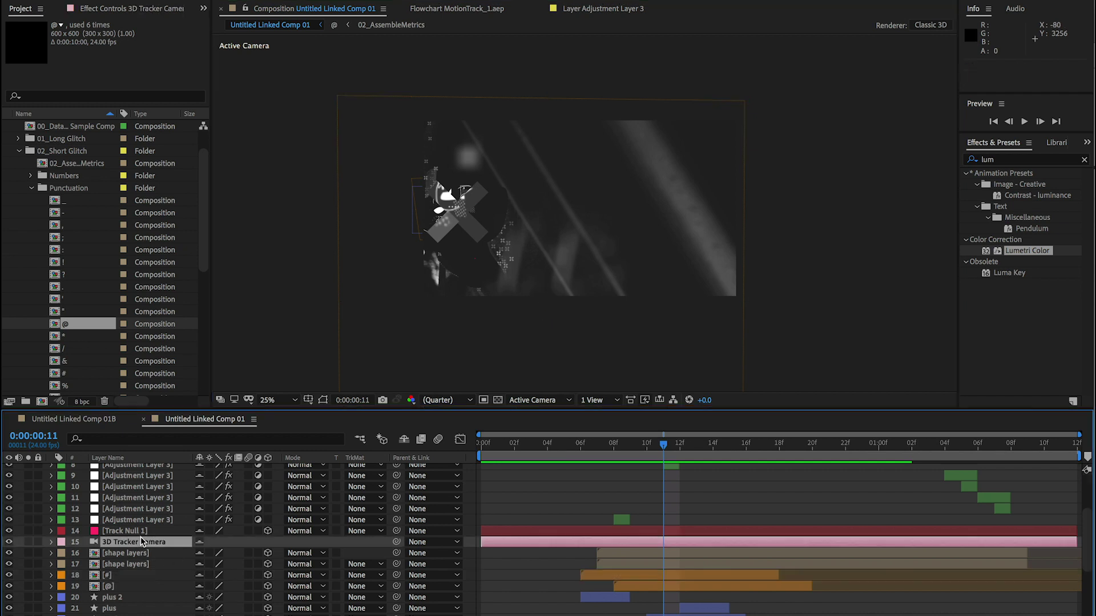
click(51, 541)
scroll(143, 570, down, 3)
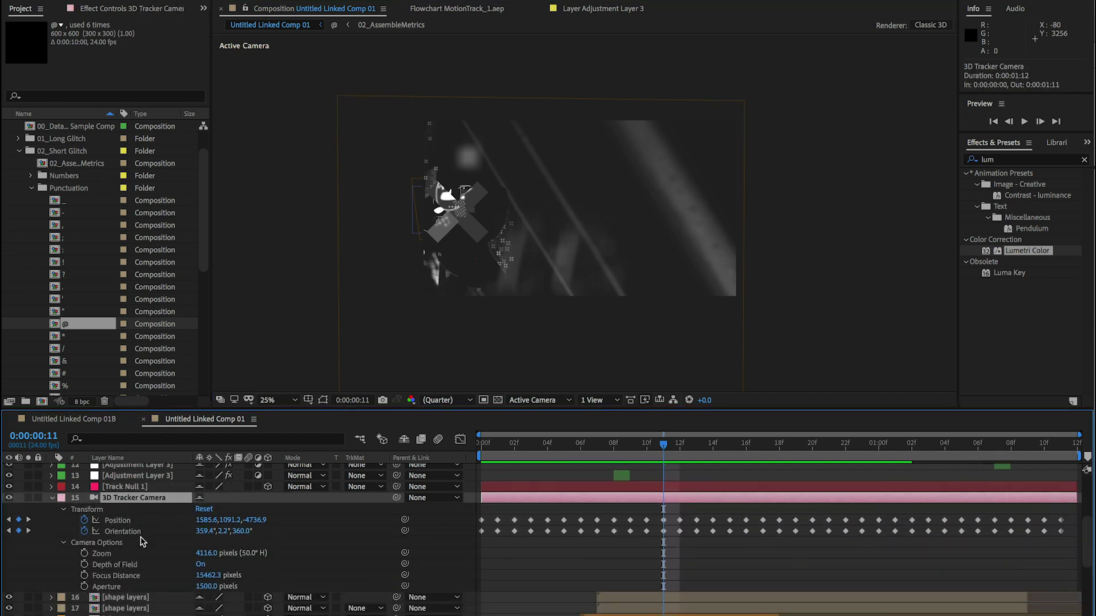
click(704, 201)
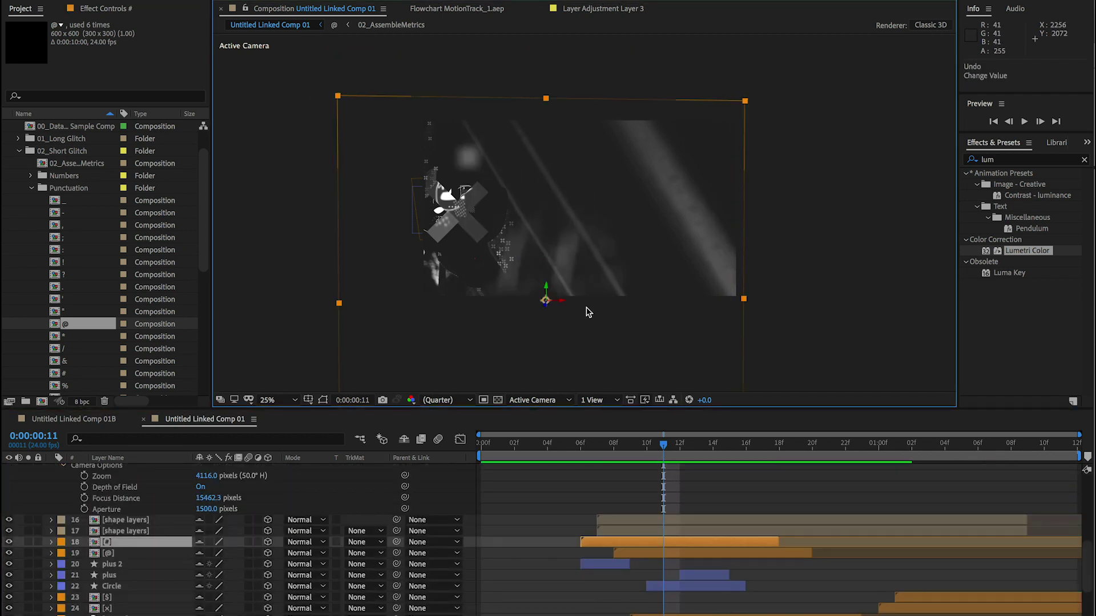
drag(545, 308, 621, 329)
key(ctrl+z)
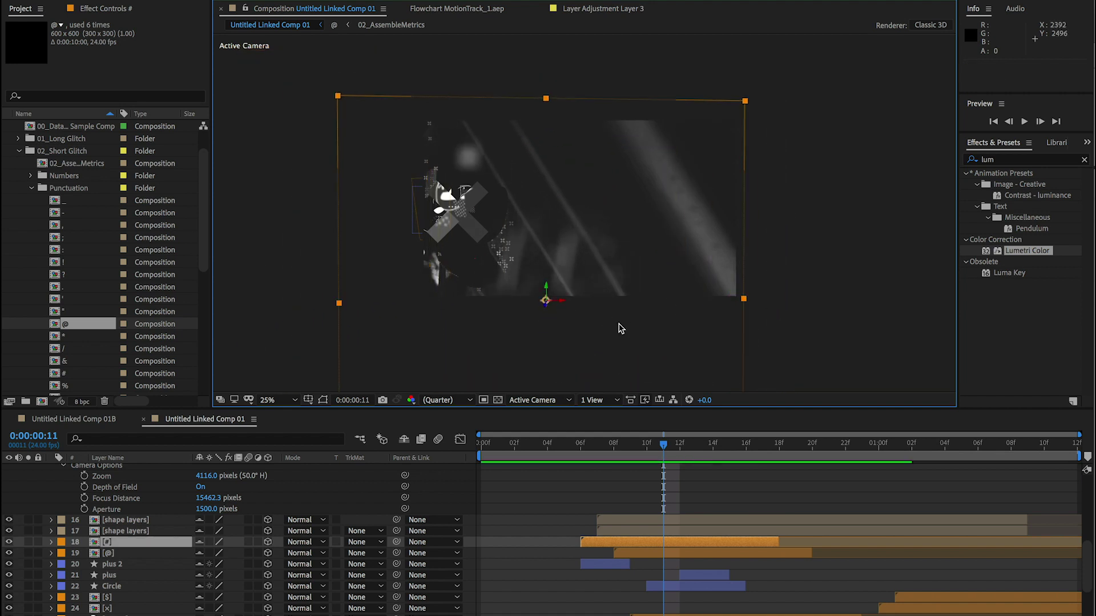
click(682, 447)
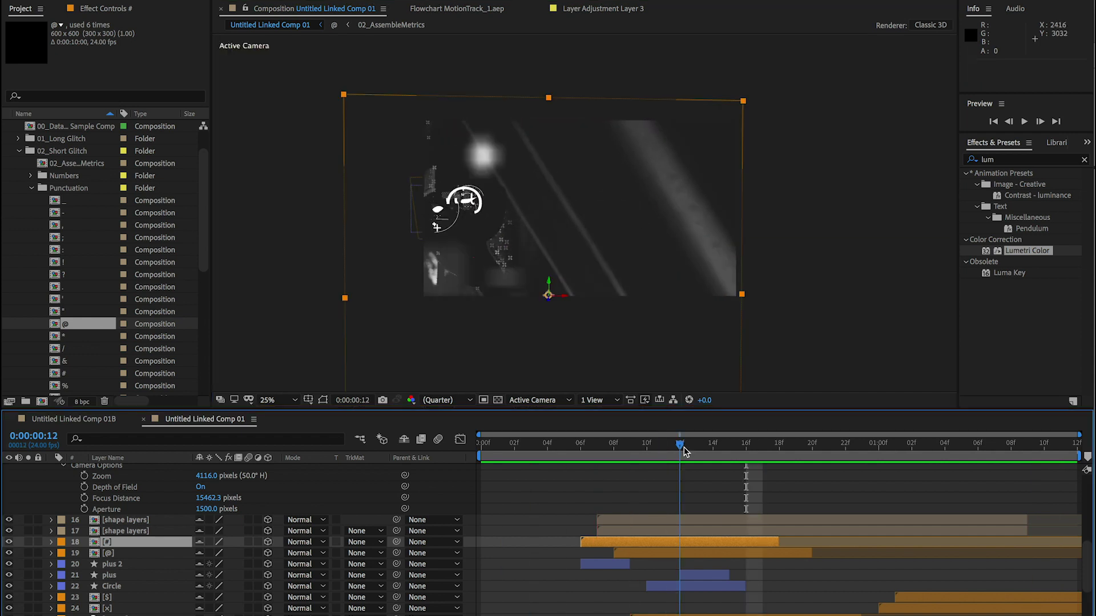
mouse_move(684, 450)
mouse_down()
mouse_move(605, 448)
mouse_move(776, 448)
mouse_move(712, 448)
mouse_move(617, 476)
mouse_move(868, 473)
mouse_move(550, 453)
mouse_move(666, 461)
mouse_up()
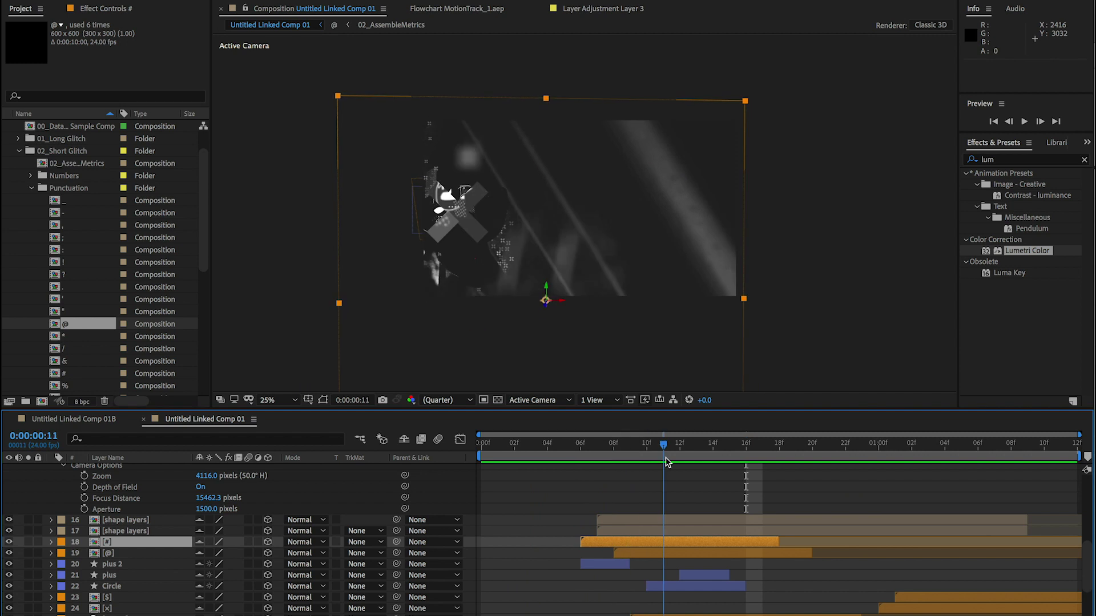
- Collapse the tracker camera's properties and select the first shape layers layer at frame 10
scroll(12, 539, up, 2)
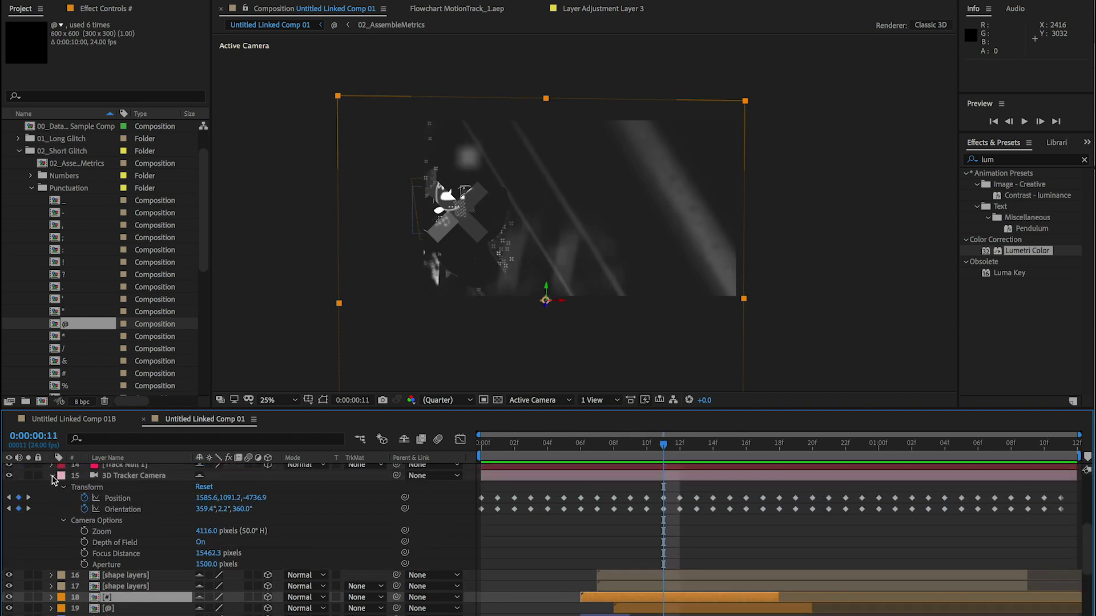
click(53, 477)
scroll(126, 543, up, 5)
scroll(126, 542, down, 3)
click(126, 535)
click(649, 445)
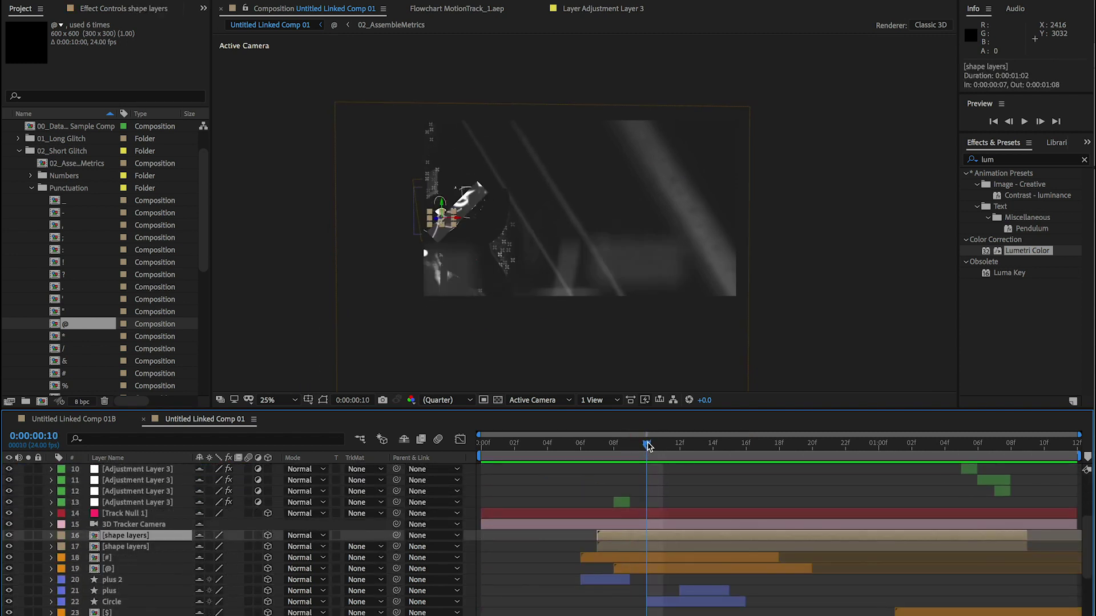
- Solo the shape layers, start the work area at frame 10, preview, and open the precomp
click(28, 547)
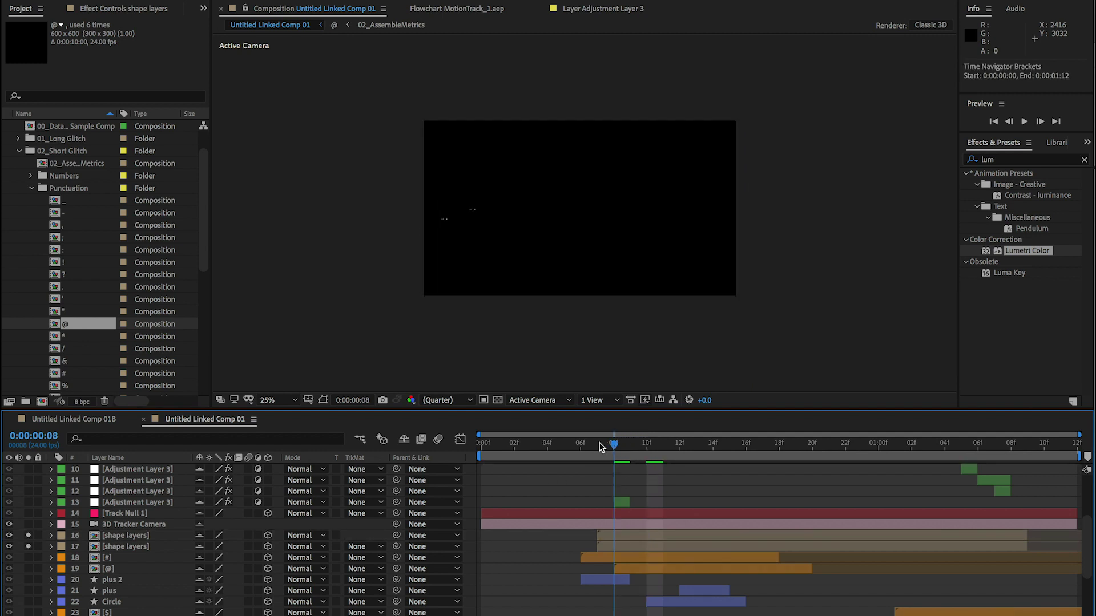
key(b)
key(space)
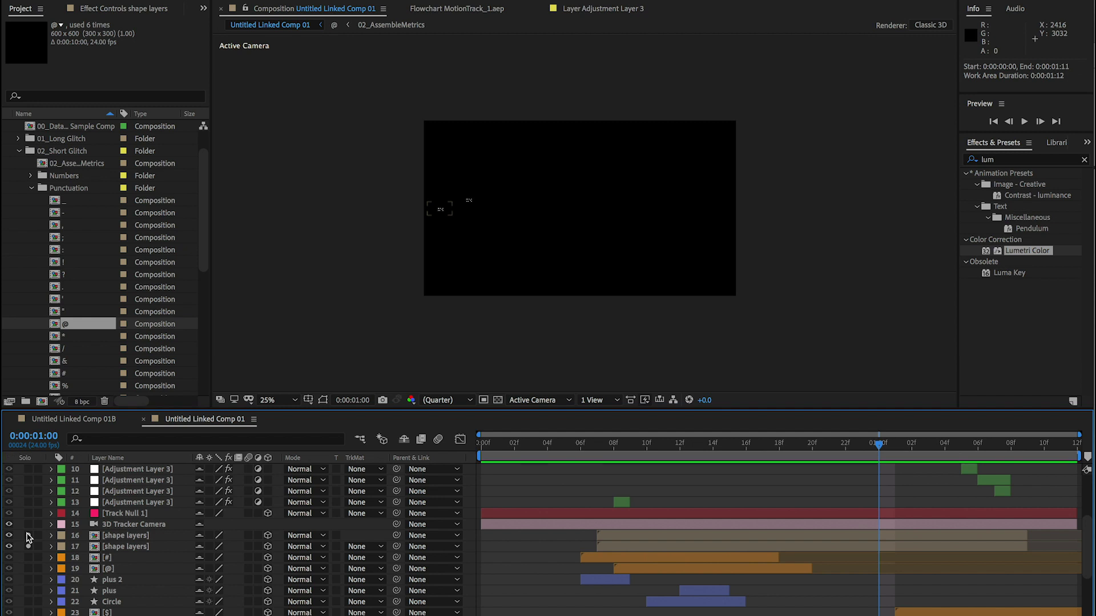
double_click(128, 538)
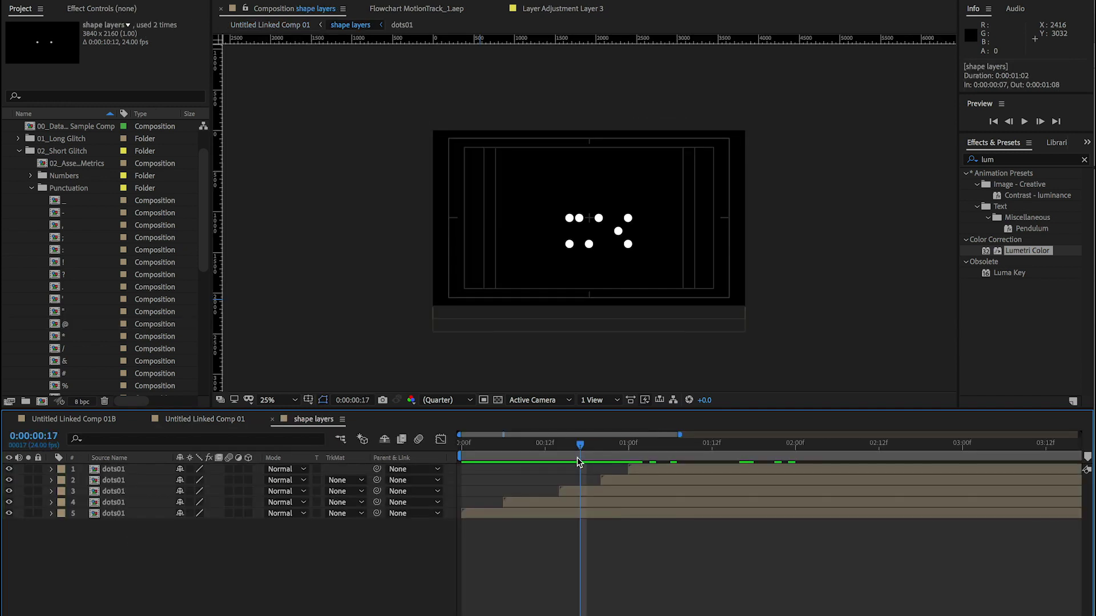
- Preview the dot animation and open the dots01 precomp
key(space)
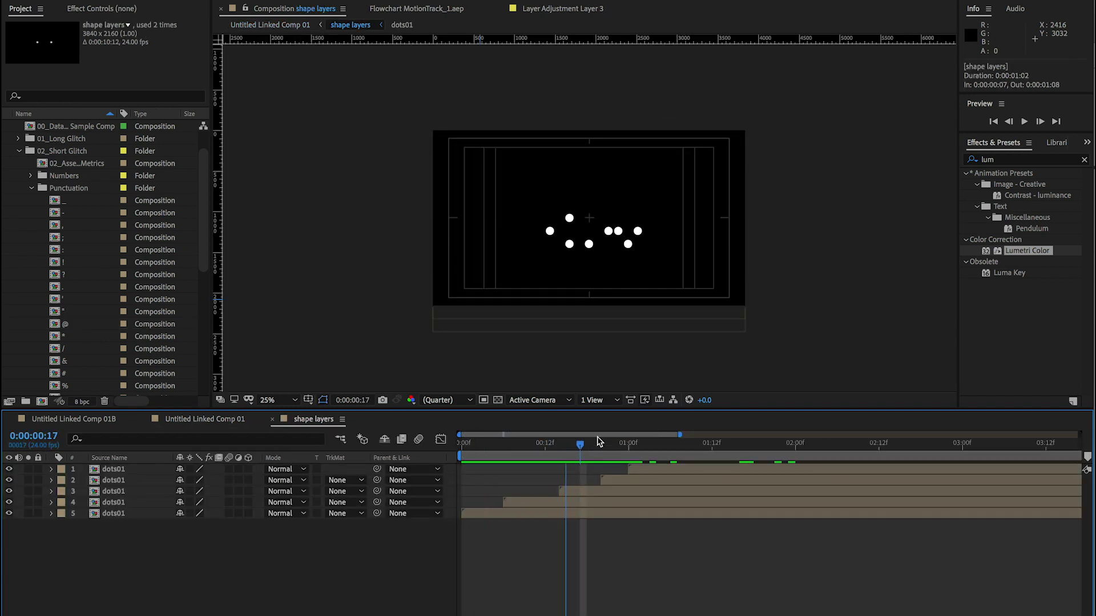
key(space)
click(133, 470)
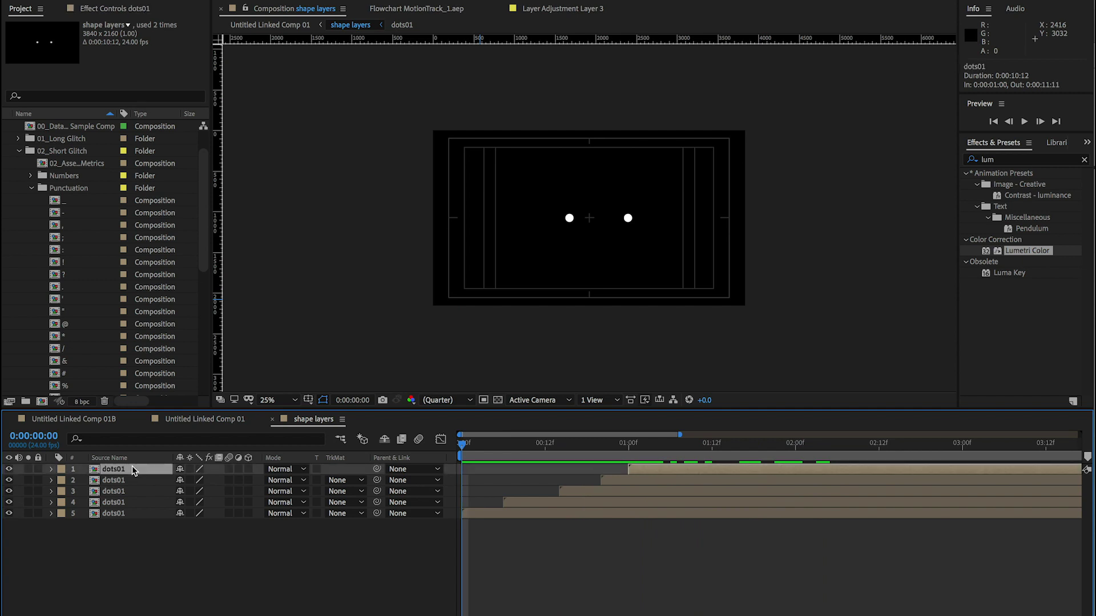
double_click(123, 513)
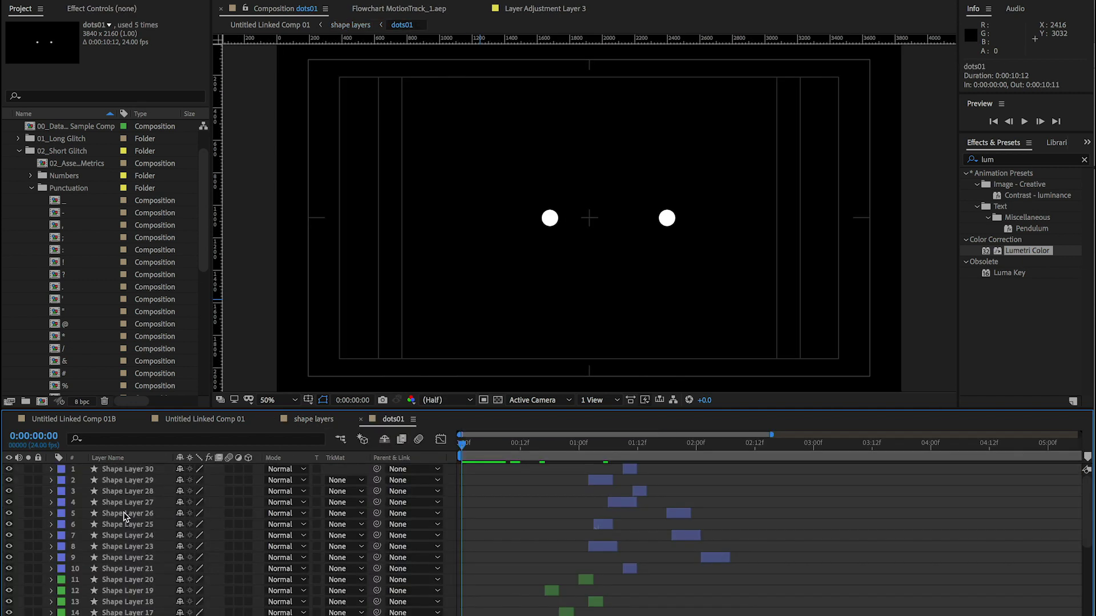
- Select all 30 staggered shape layers in the maximized timeline, then preview the dots01 animation
scroll(516, 565, down, 5)
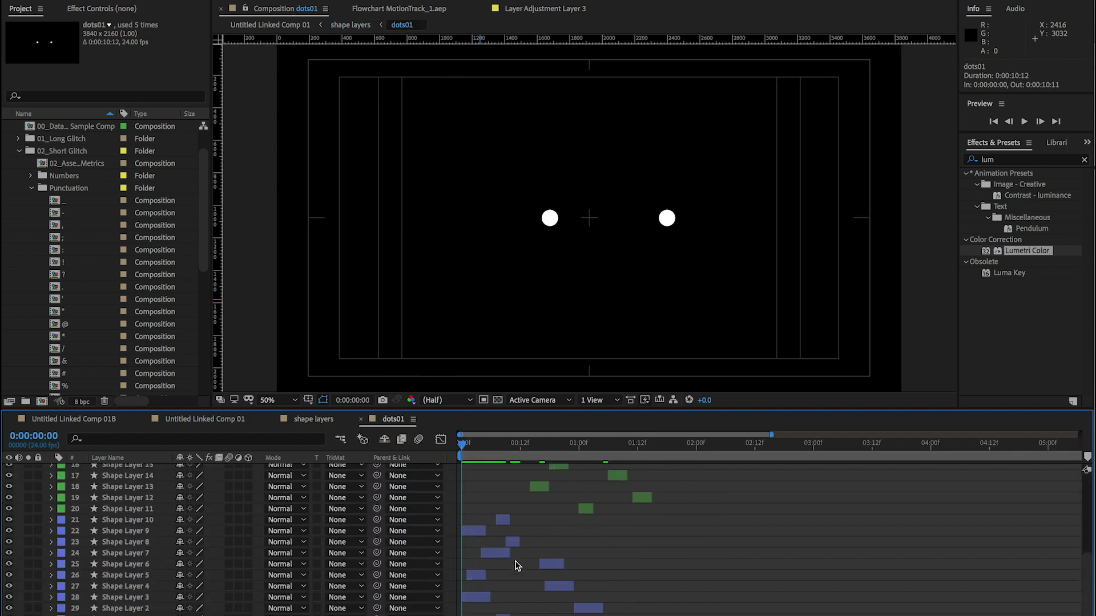
key(grave)
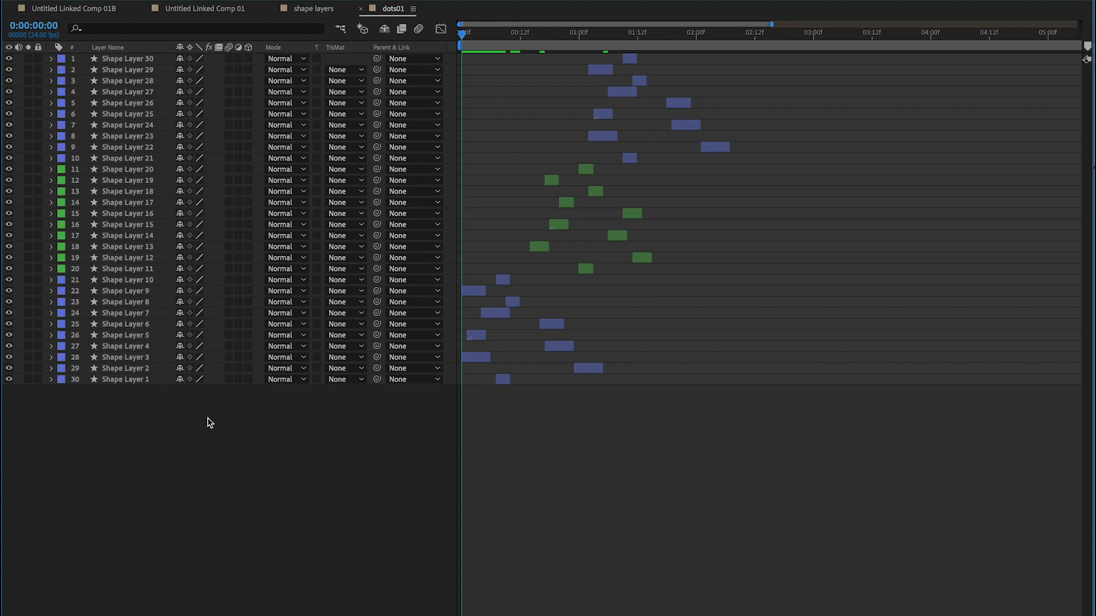
key(ctrl+a)
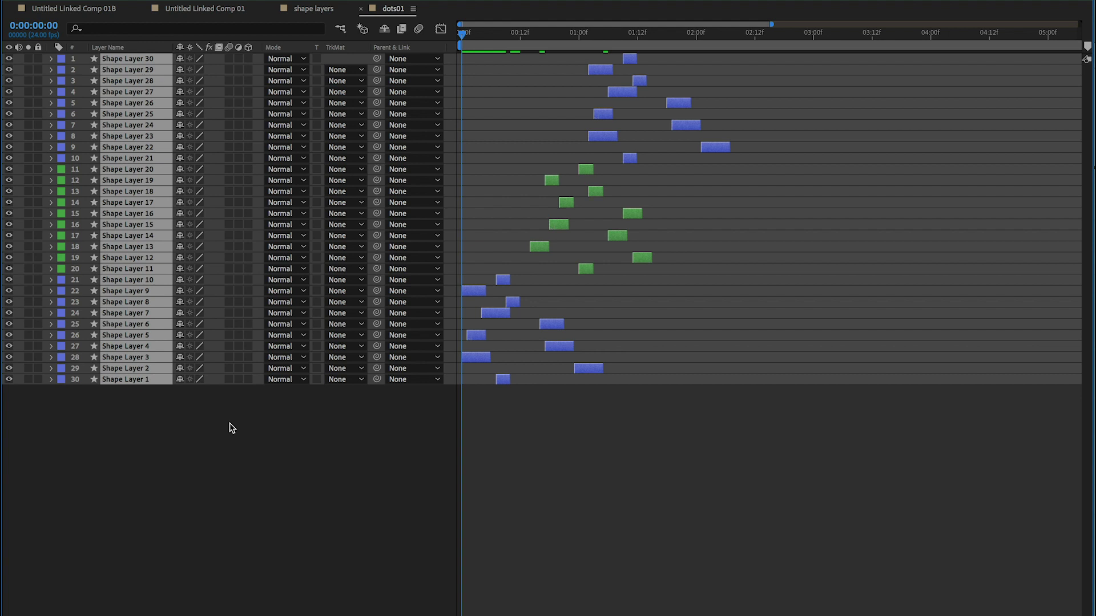
key(grave)
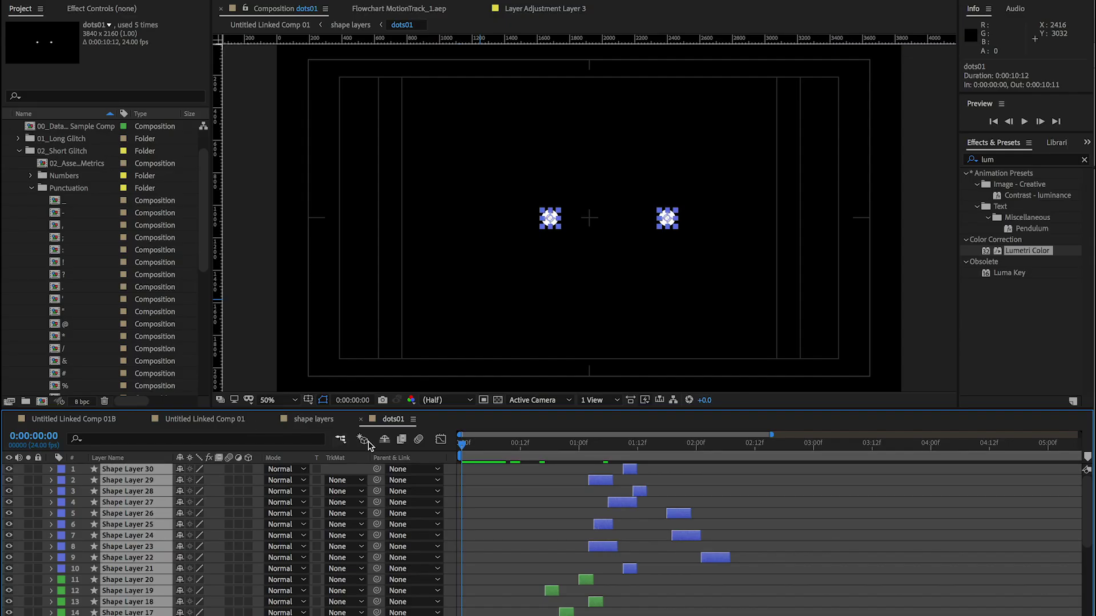
key(F2)
key(space)
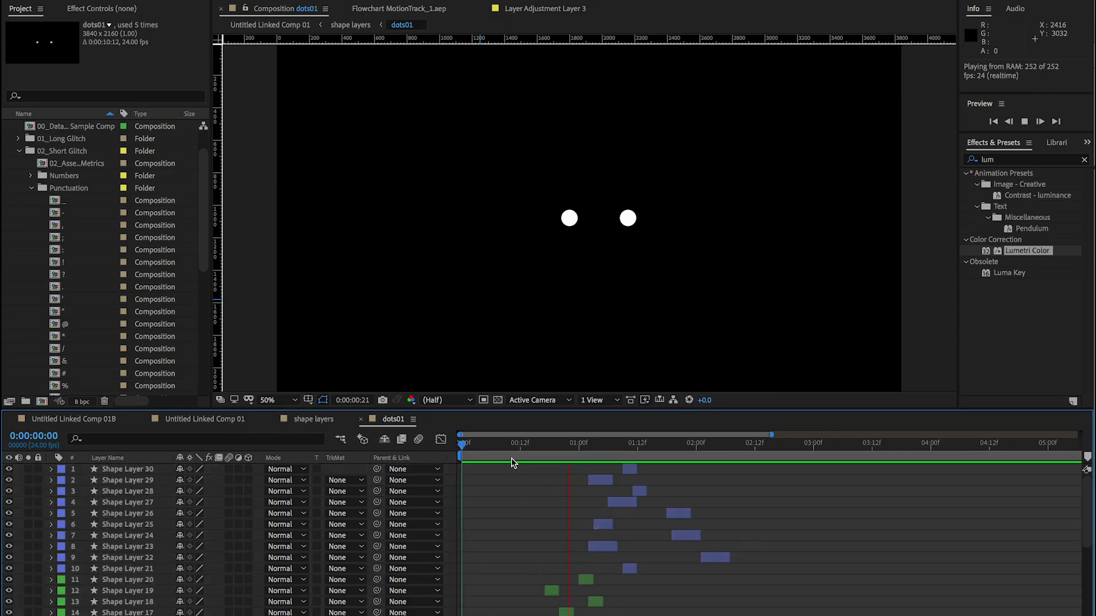
click(730, 452)
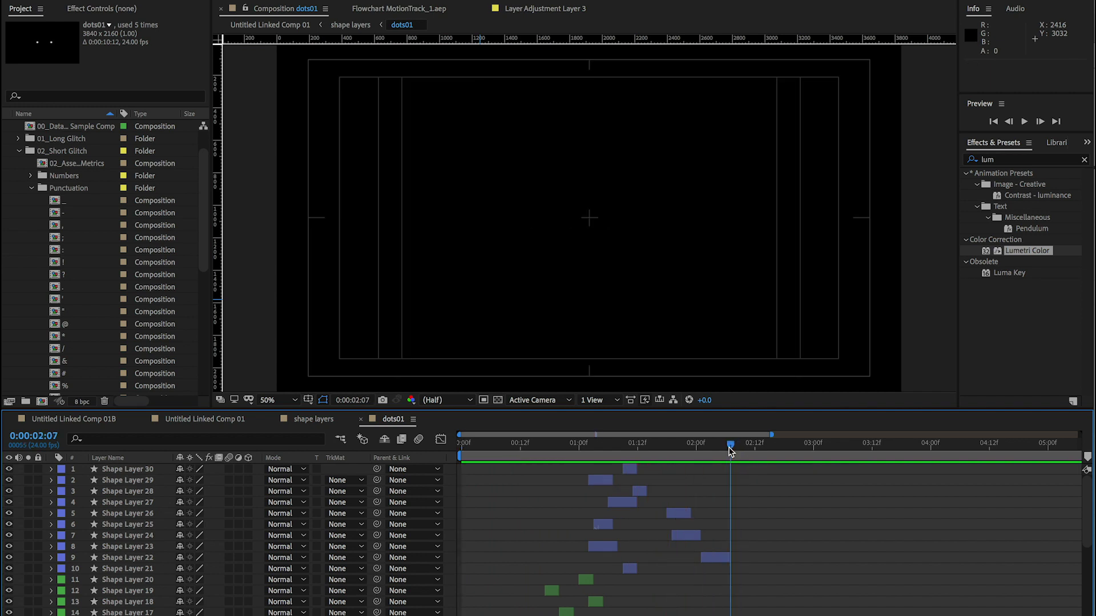
key(space)
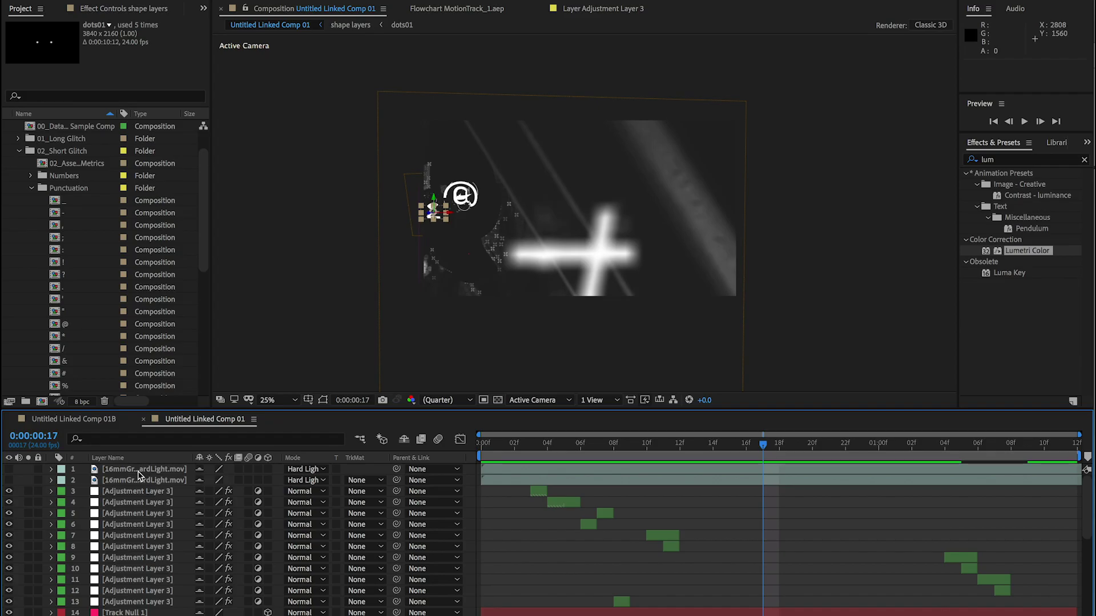
- Make both 16mm grain clip layers visible
click(141, 469)
shift+click(141, 479)
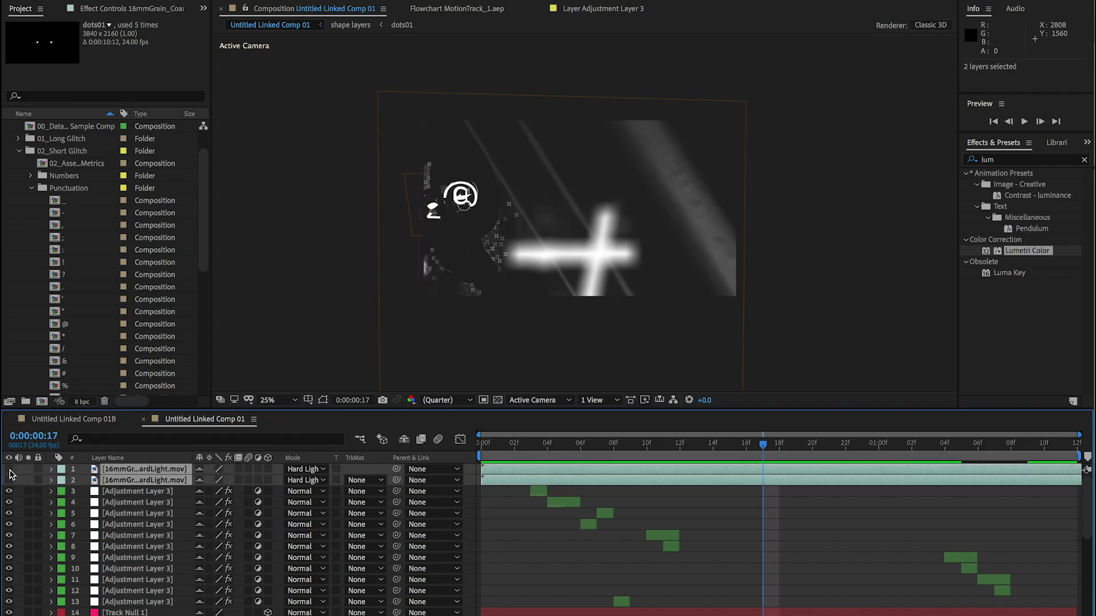
drag(9, 470, 11, 485)
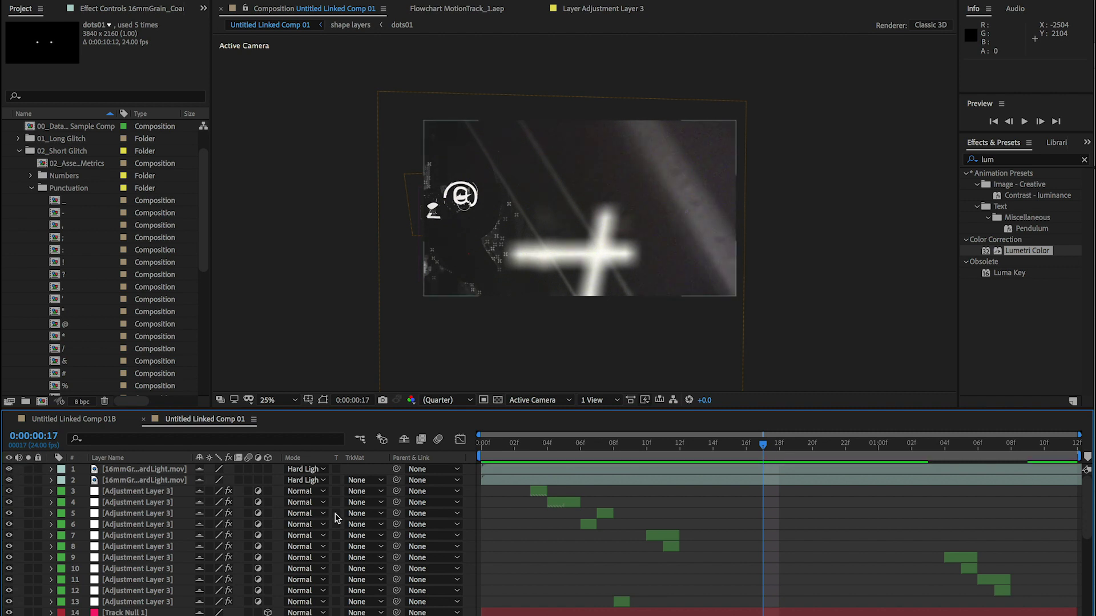
- Return to the comp start and preview the composition with the grain overlay
click(499, 477)
shift+click(503, 470)
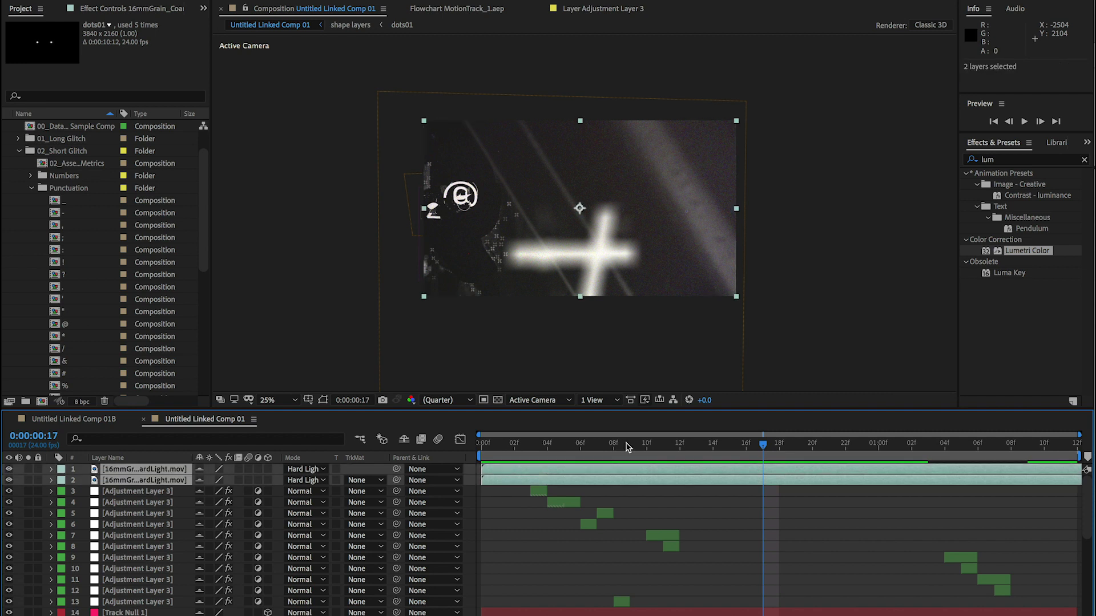
drag(628, 448, 473, 461)
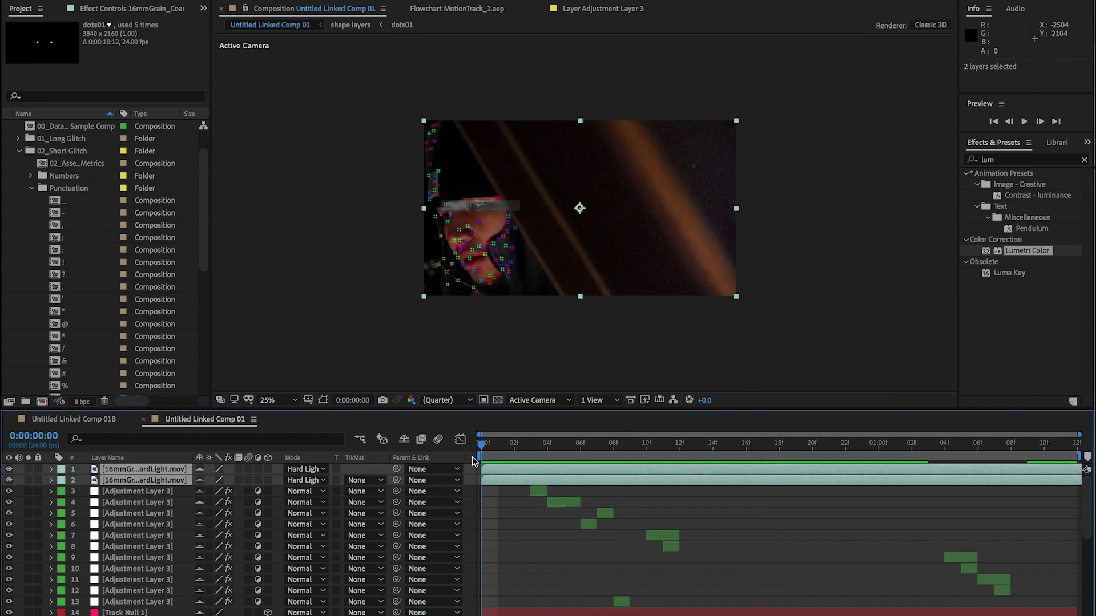
click(516, 516)
key(space)
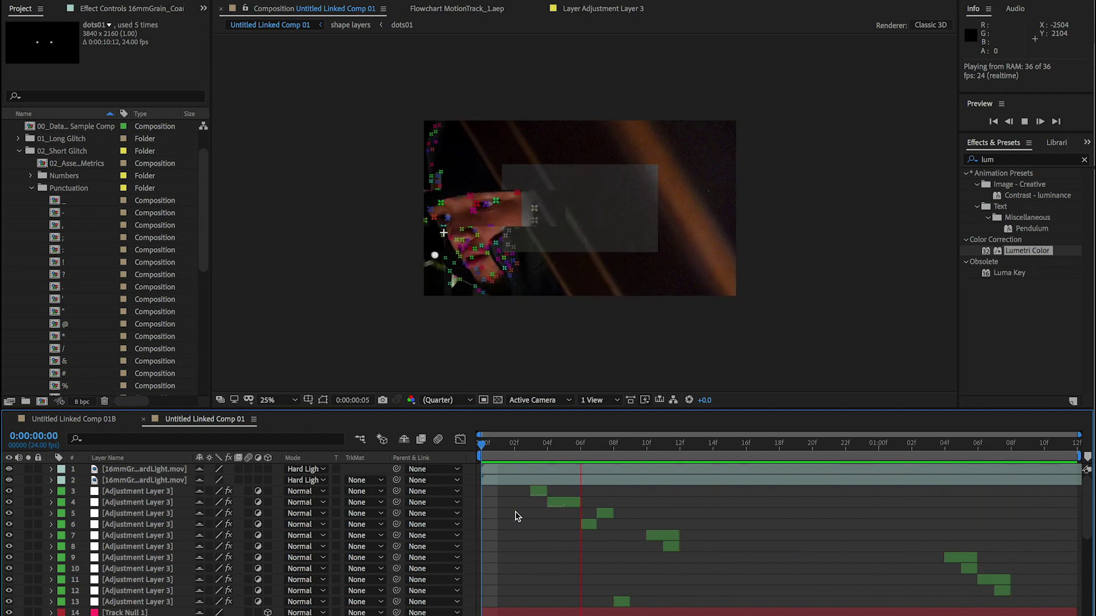
key(space)
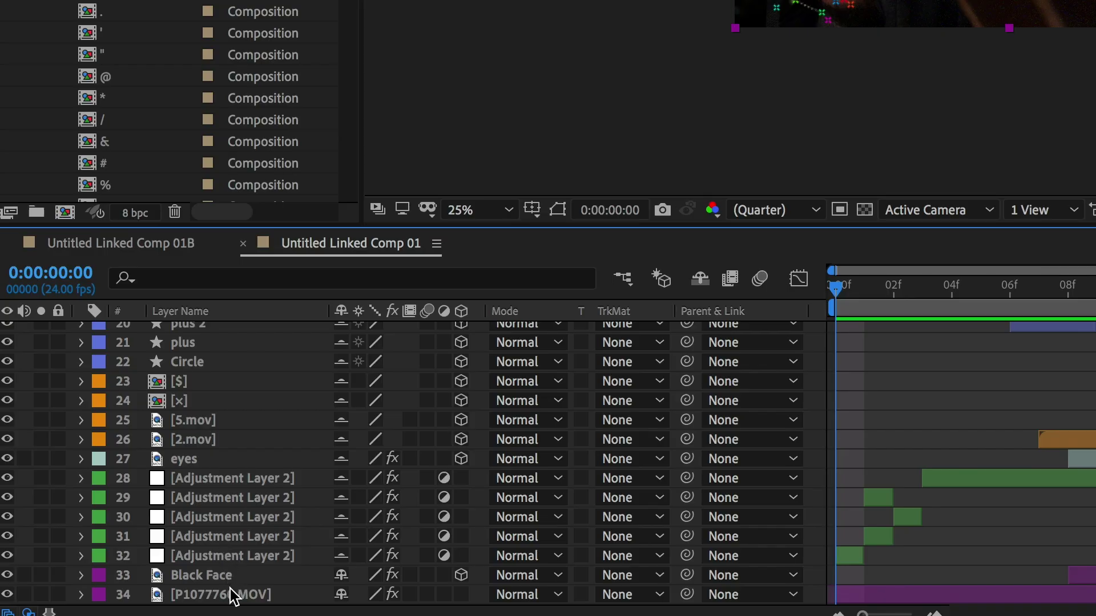
- Select the P1077760.MOV face layer and show its 3D Camera Tracker settings in Effect Controls
click(231, 589)
click(108, 9)
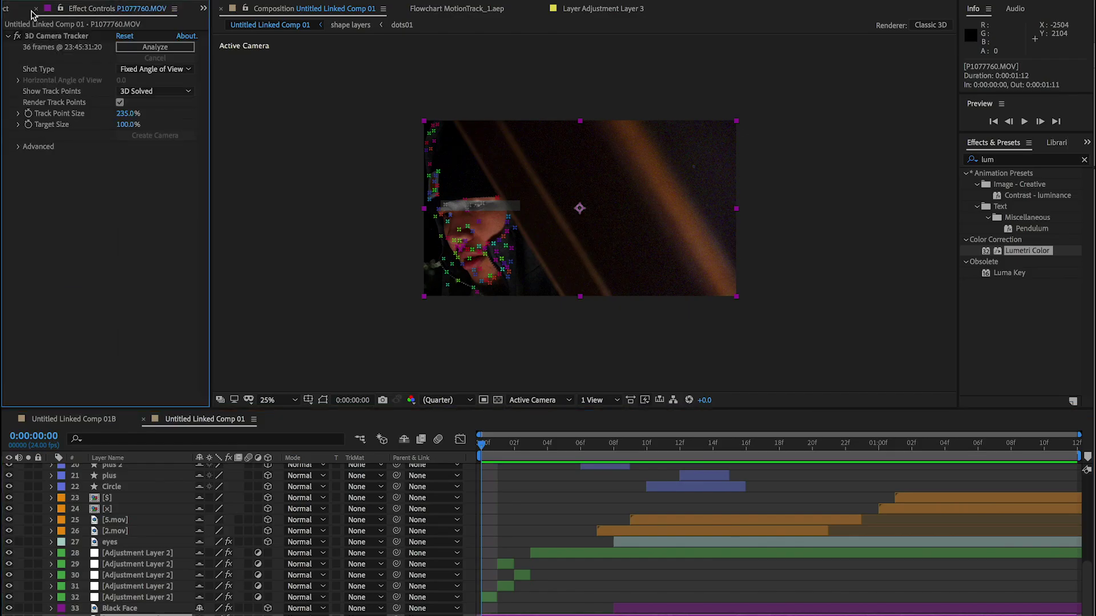
click(58, 36)
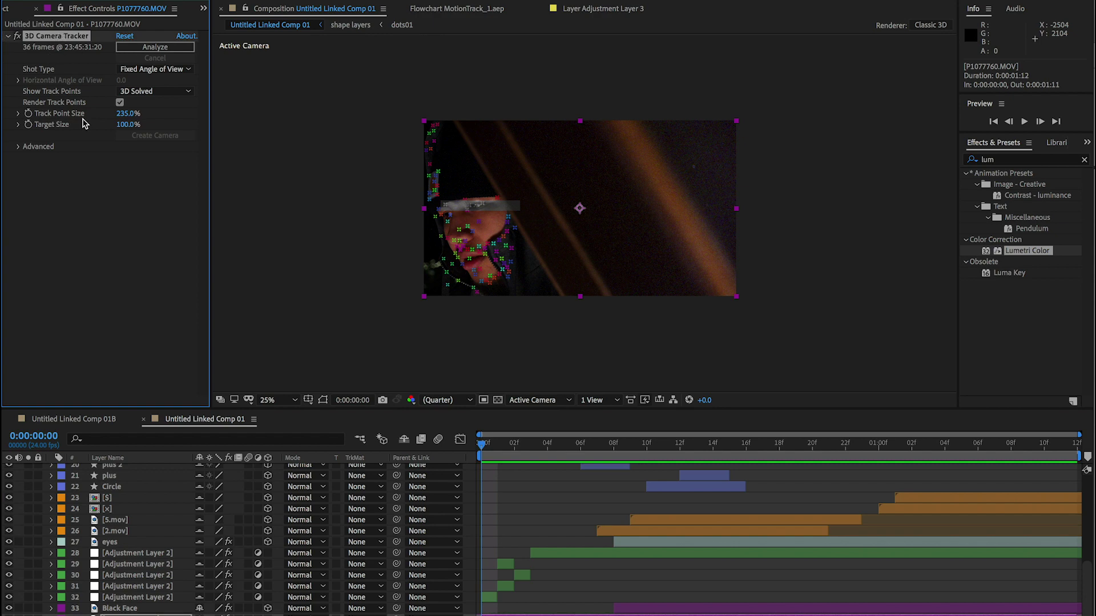